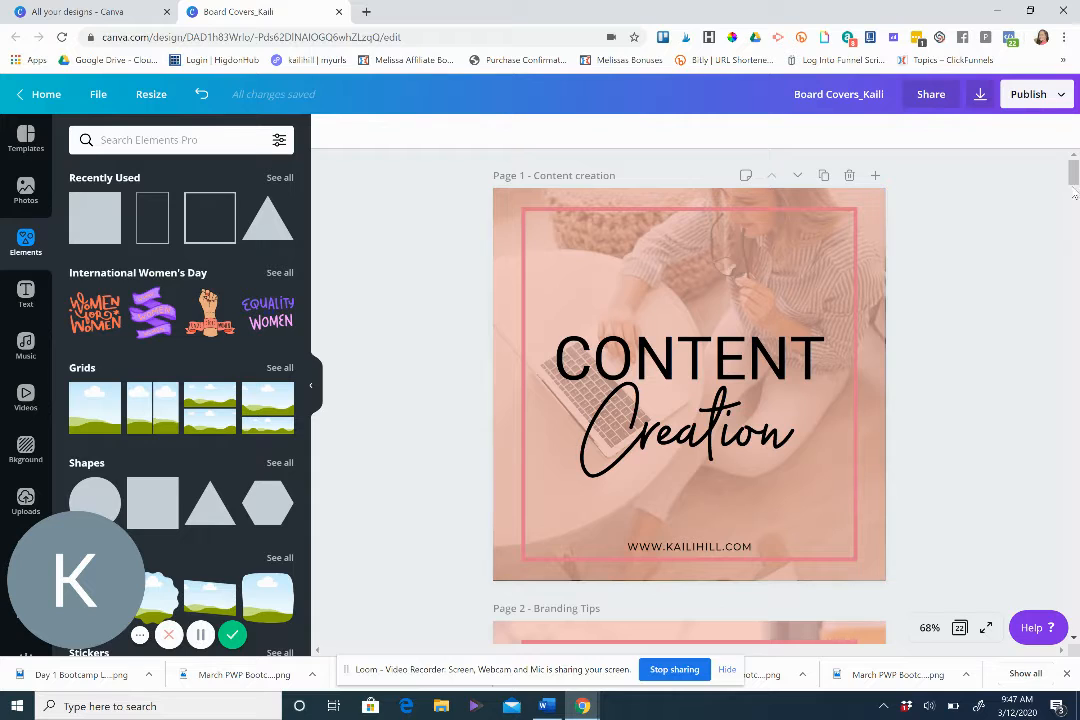
left_click_drag(1074, 177, 1074, 180)
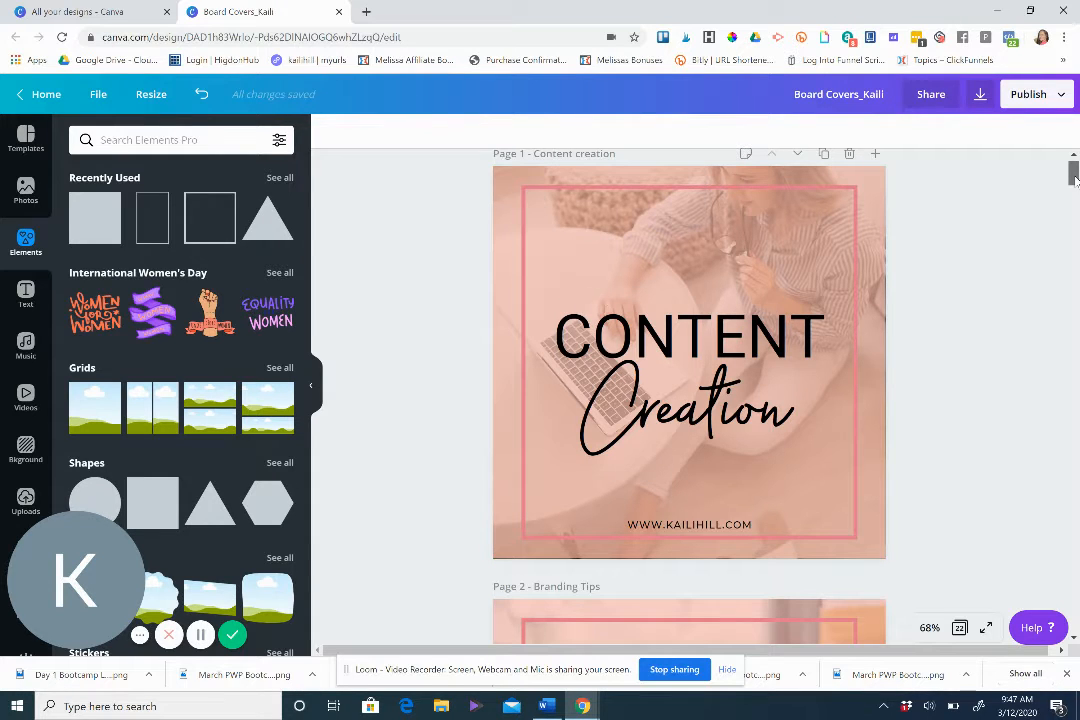
mouse_move(1074, 177)
left_mouse_down()
mouse_move(1074, 189)
mouse_move(1074, 178)
left_mouse_up()
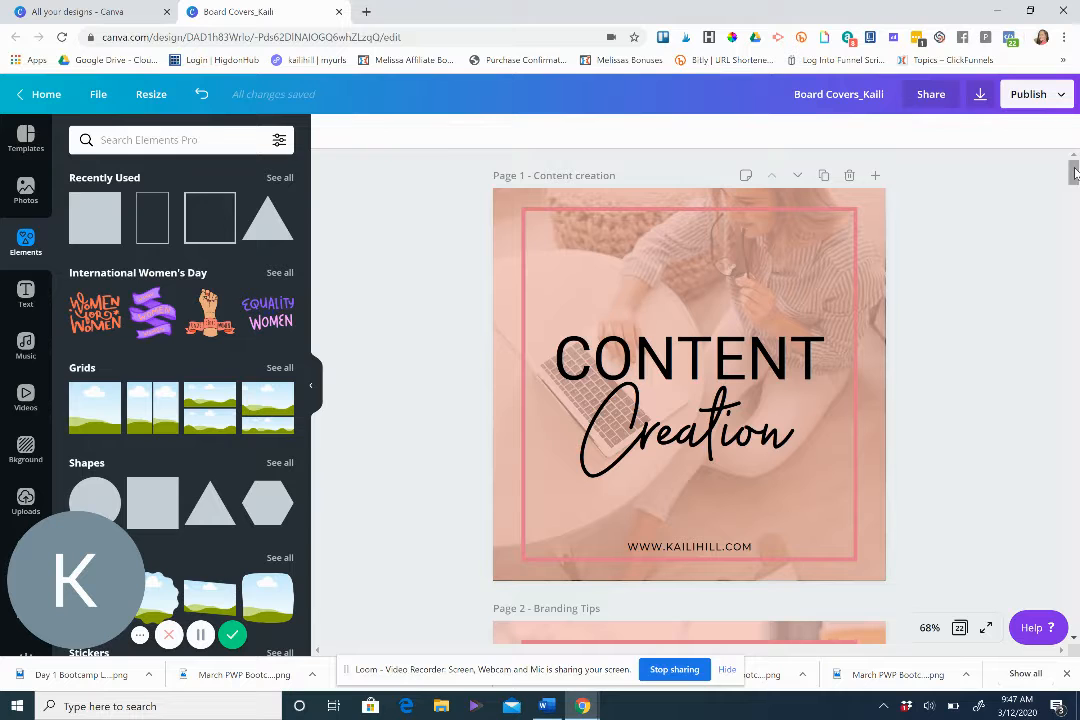
left_click_drag(1074, 174, 1073, 260)
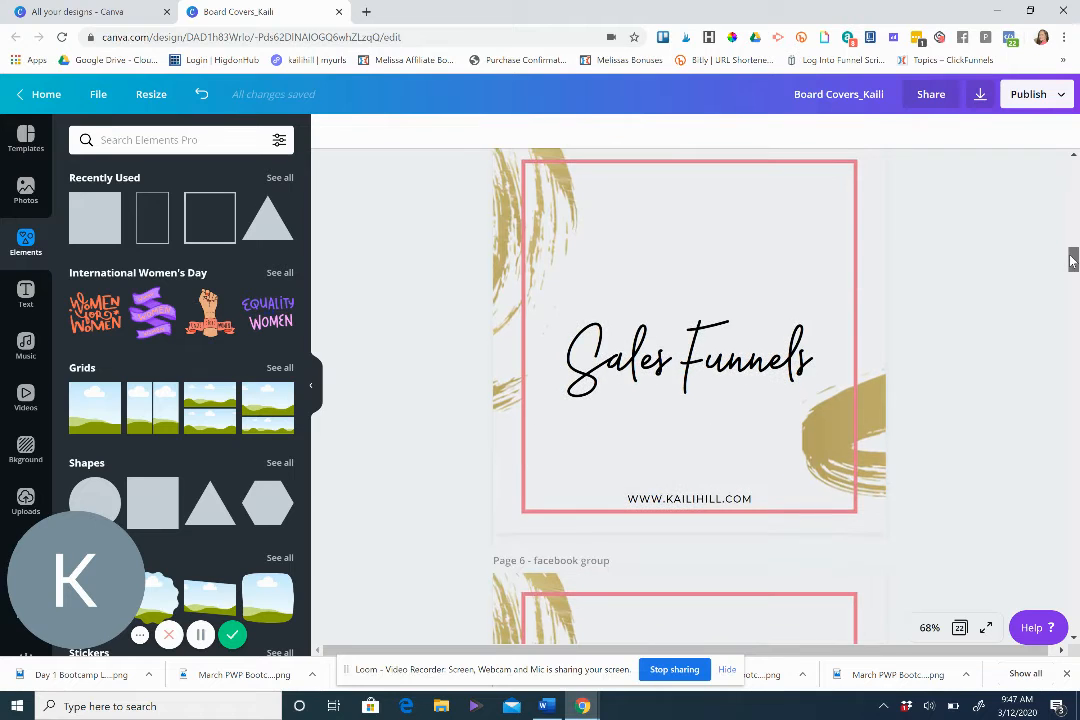
double_click(870, 238)
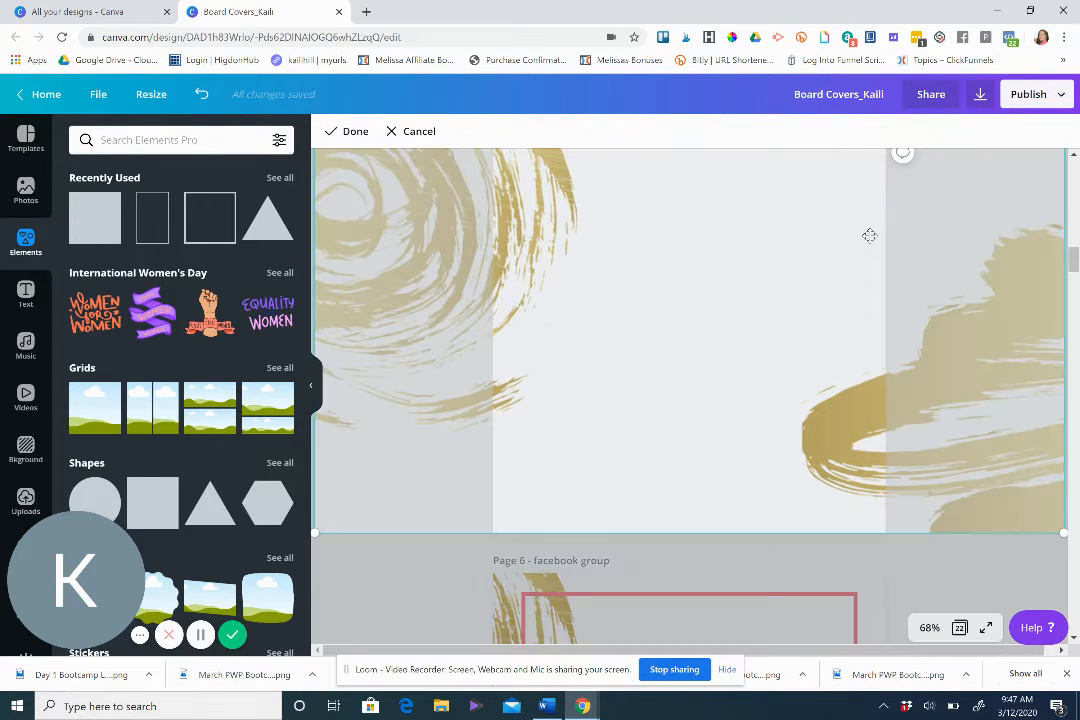
left_click(952, 562)
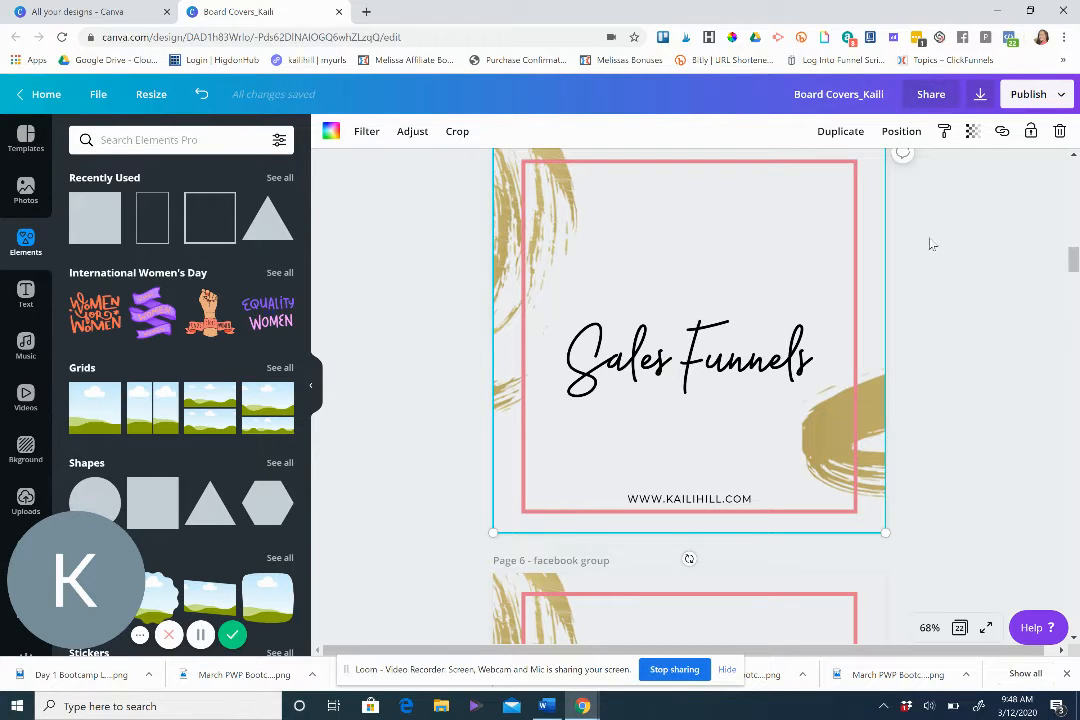
scroll(1075, 262, "up", 1)
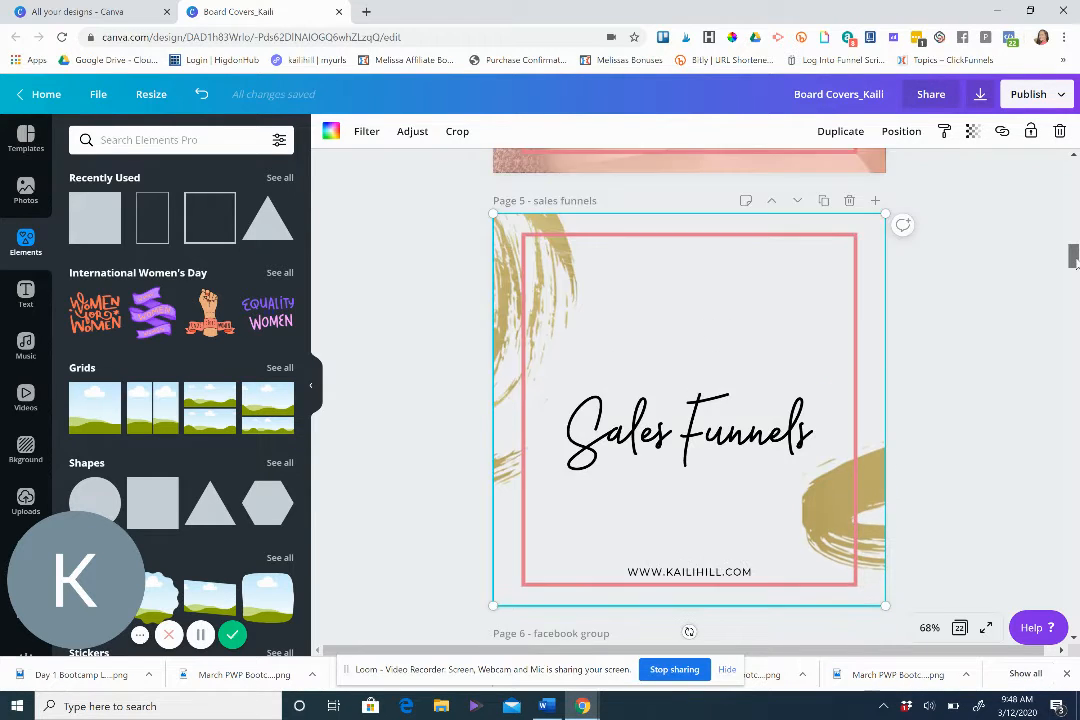
left_click(1032, 211)
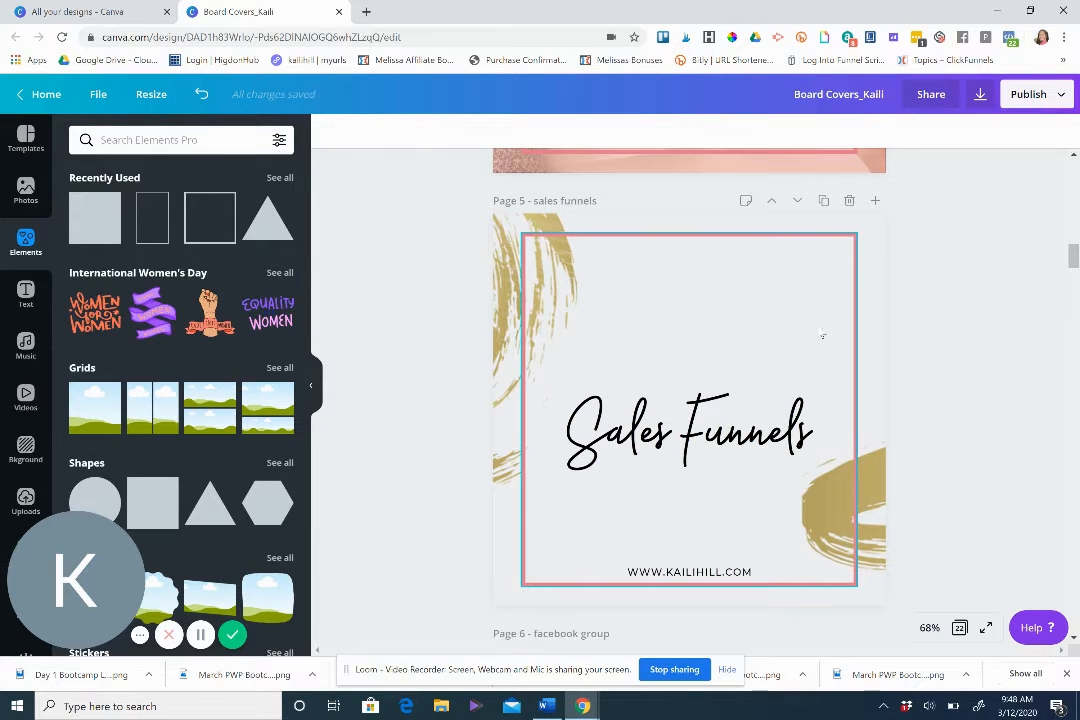
left_click(100, 94)
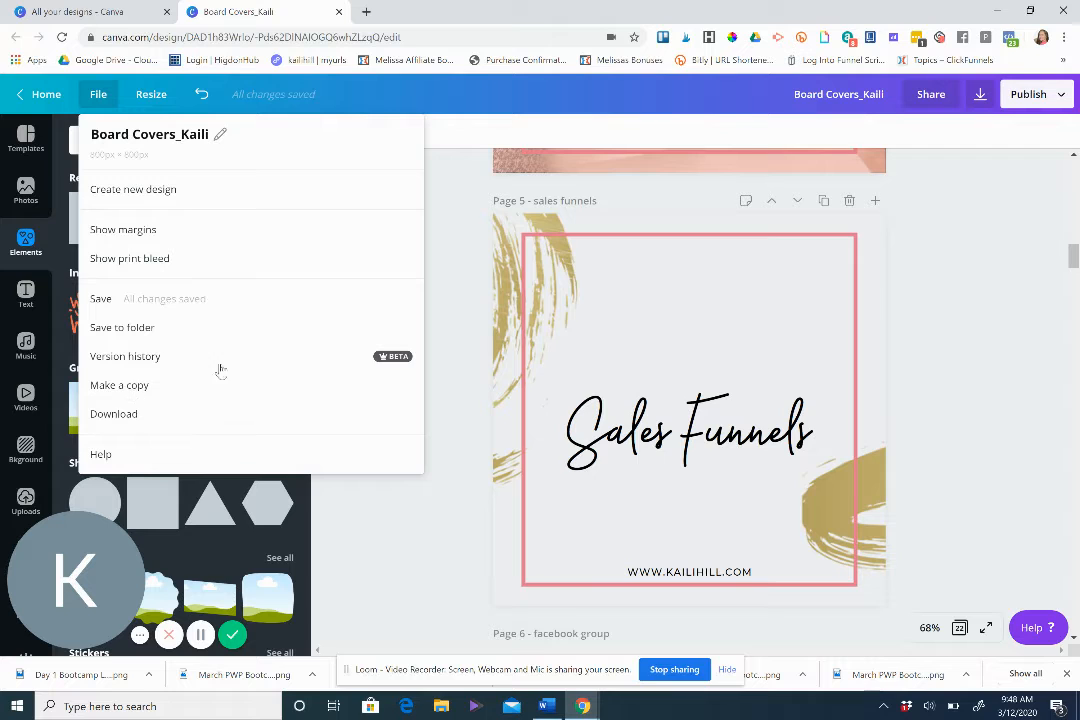
left_click(980, 258)
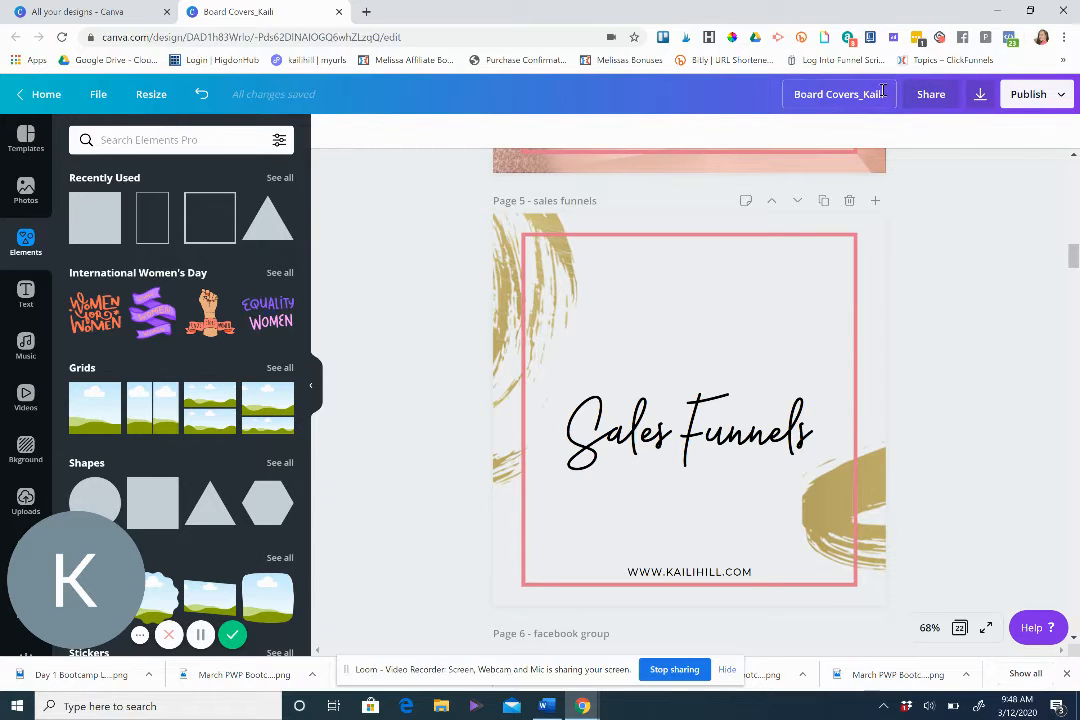
left_click(797, 92)
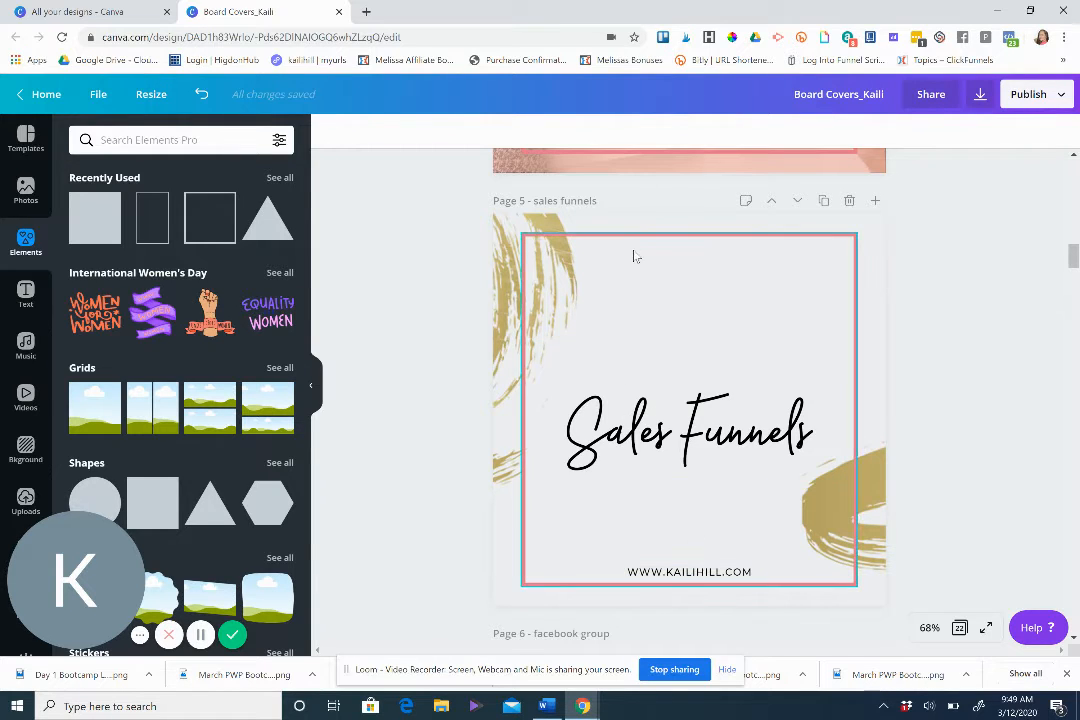
Reposition the brush-stroke background image within the Sales Funnels page.
left_click(505, 230)
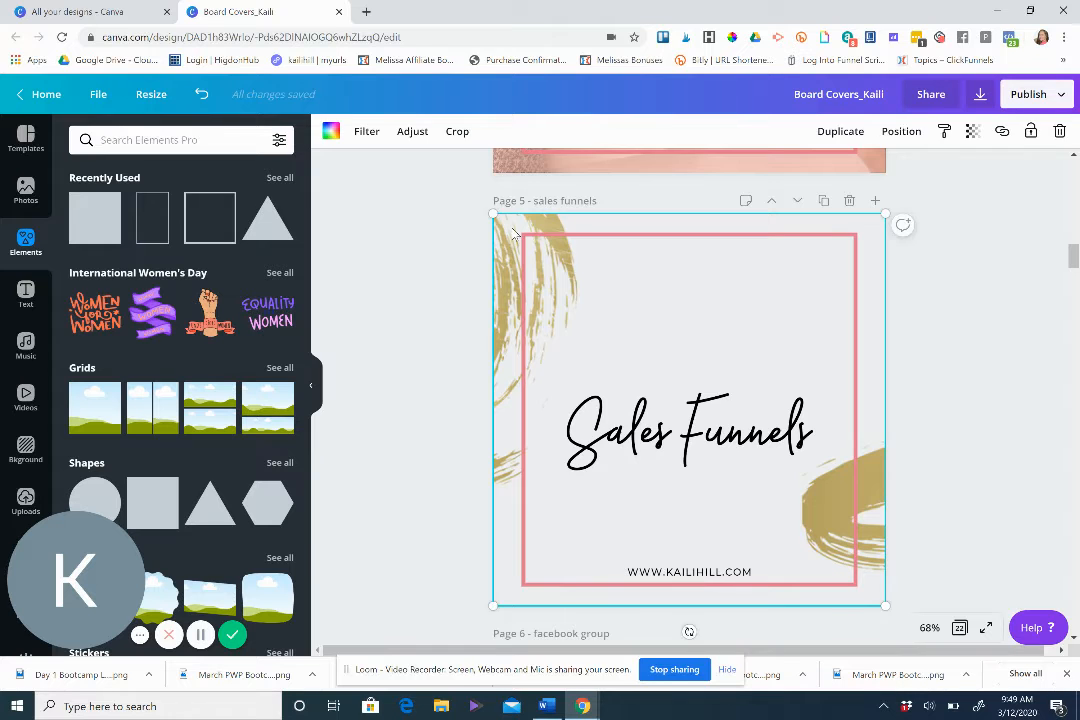
double_click(515, 235)
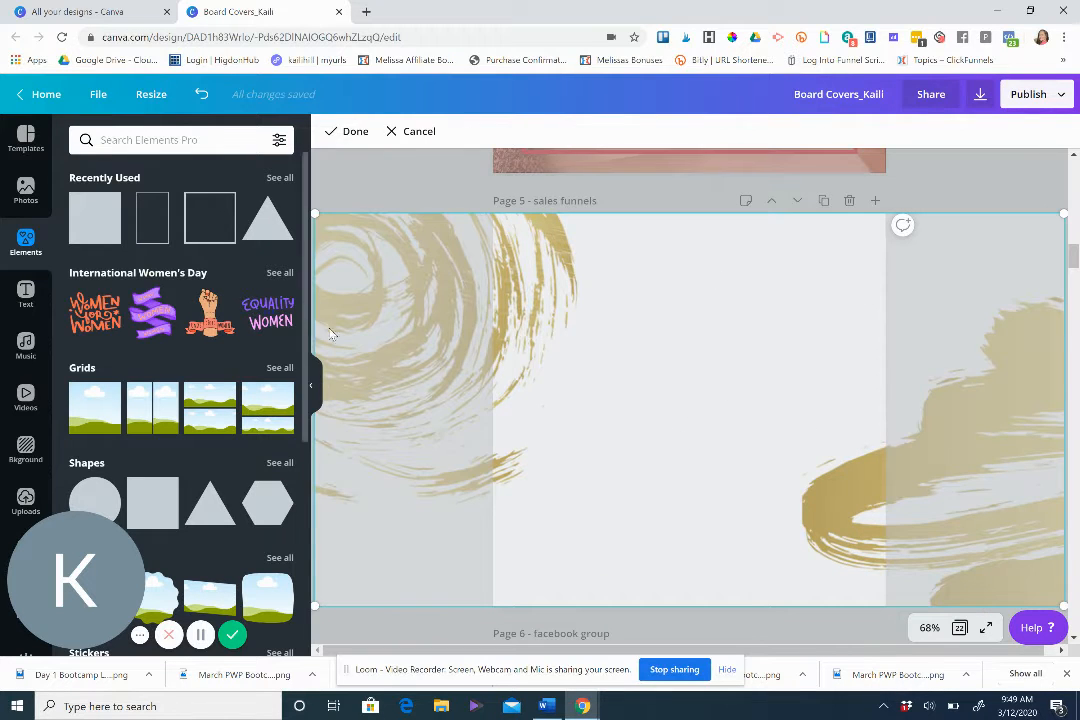
left_click_drag(612, 335, 629, 381)
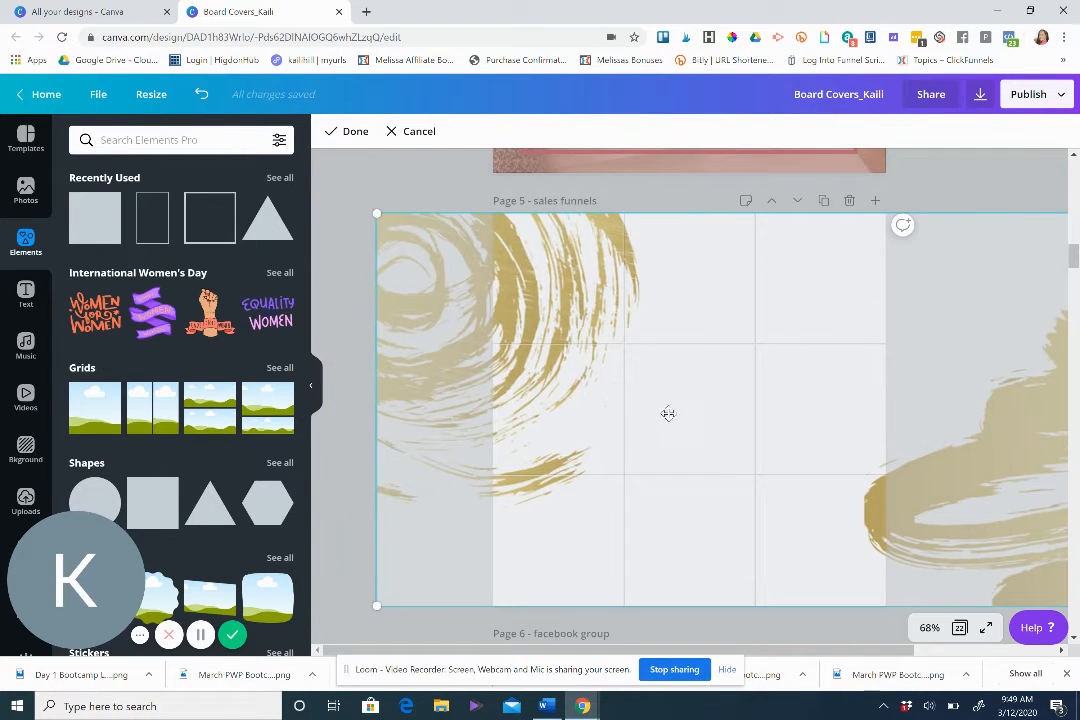
left_click(379, 277)
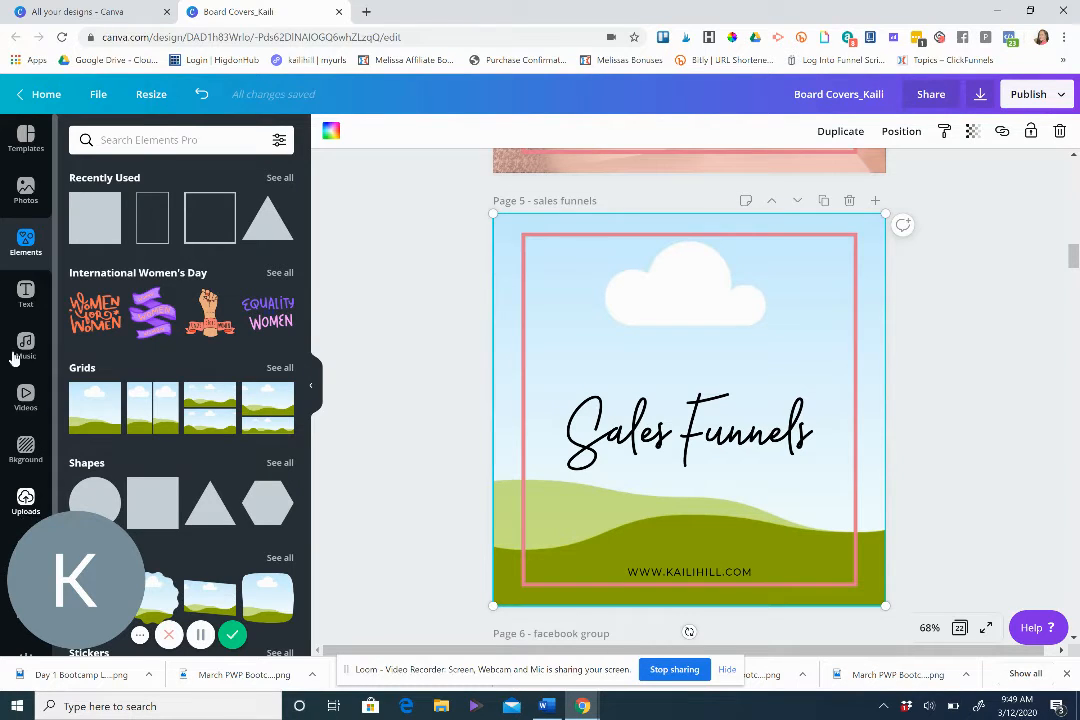
Replace the Sales Funnels page background with the white desk-and-keyboard photo from uploads.
left_click(27, 500)
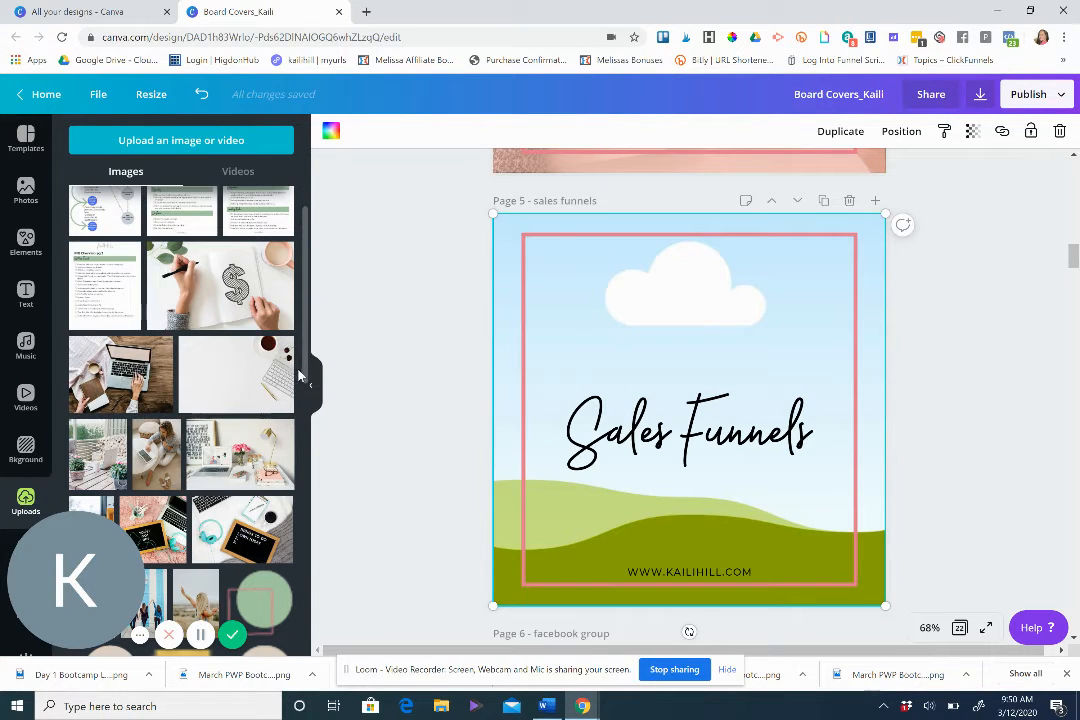
scroll(306, 374, "down", 3)
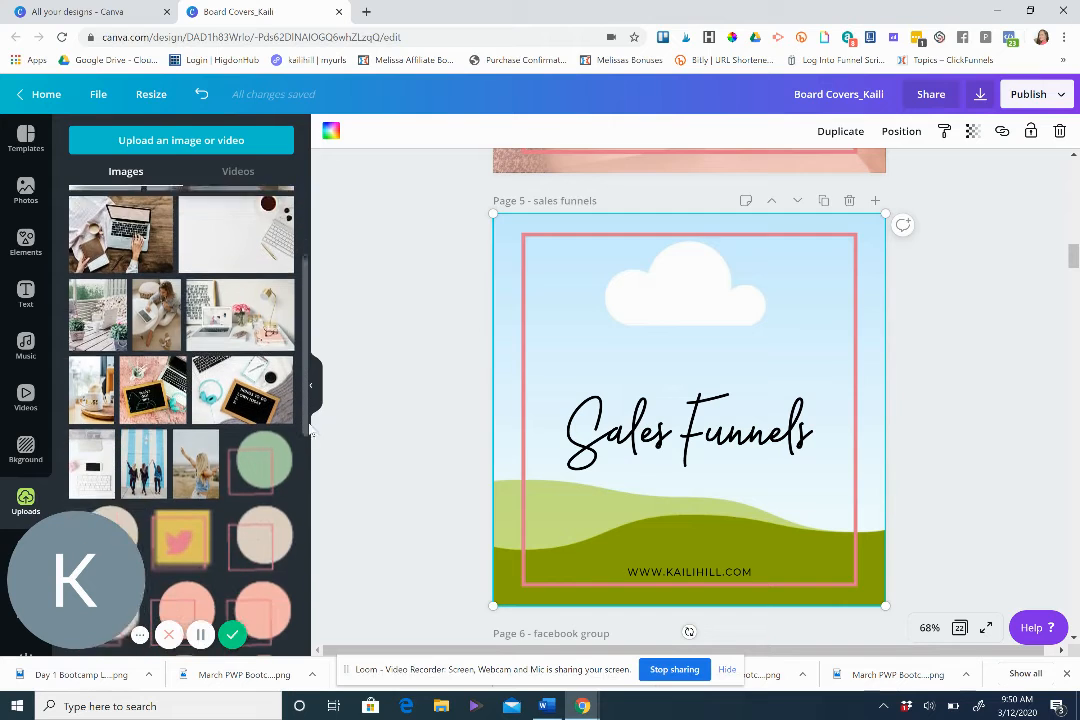
left_click(88, 447)
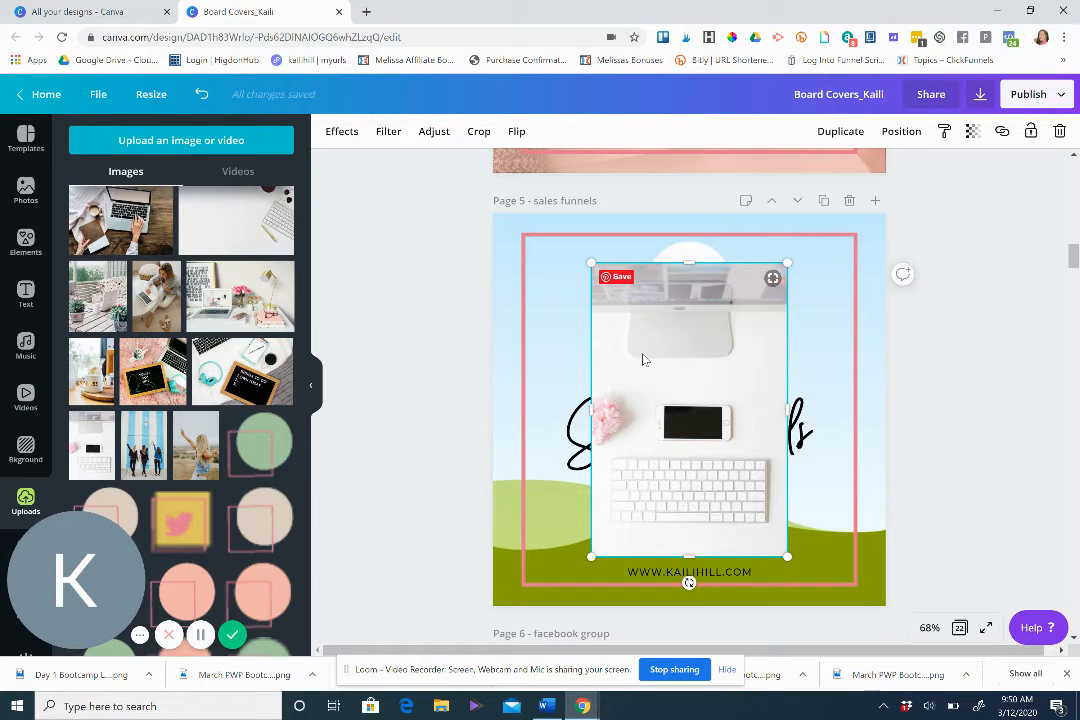
key("Delete")
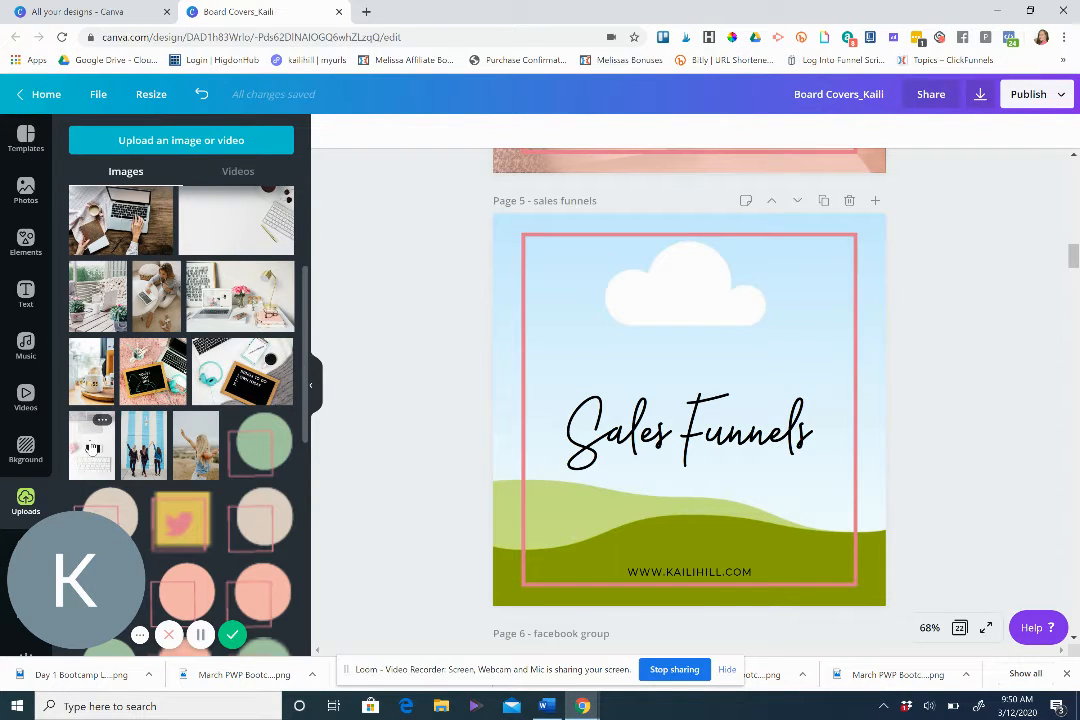
left_click_drag(91, 447, 514, 281)
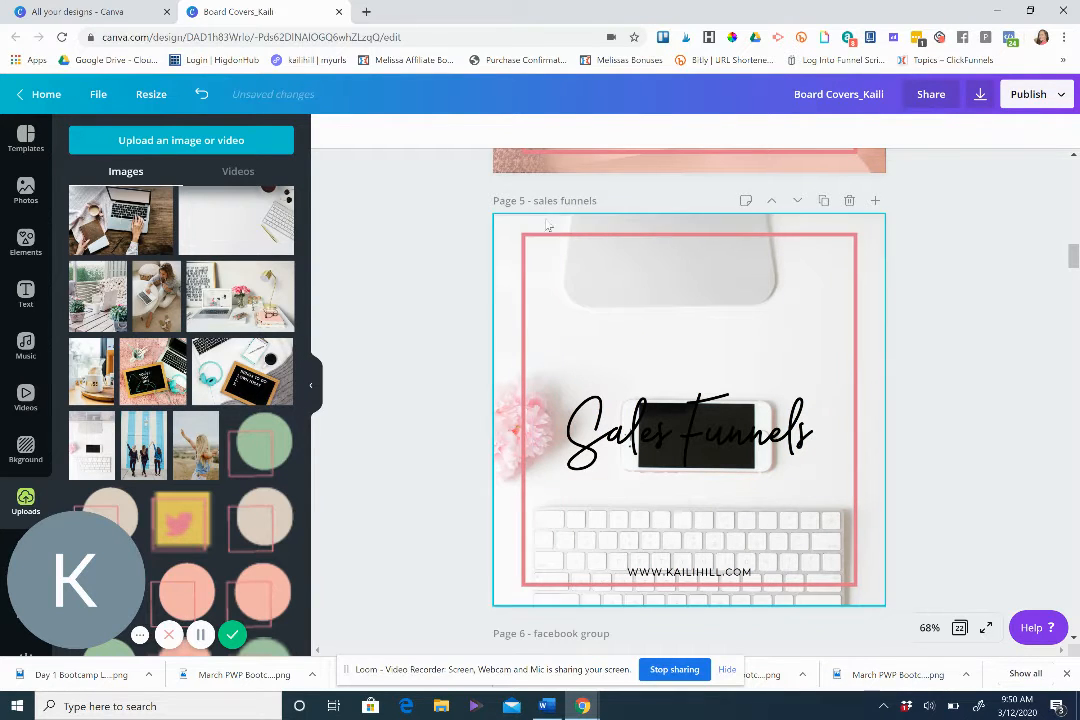
double_click(507, 226)
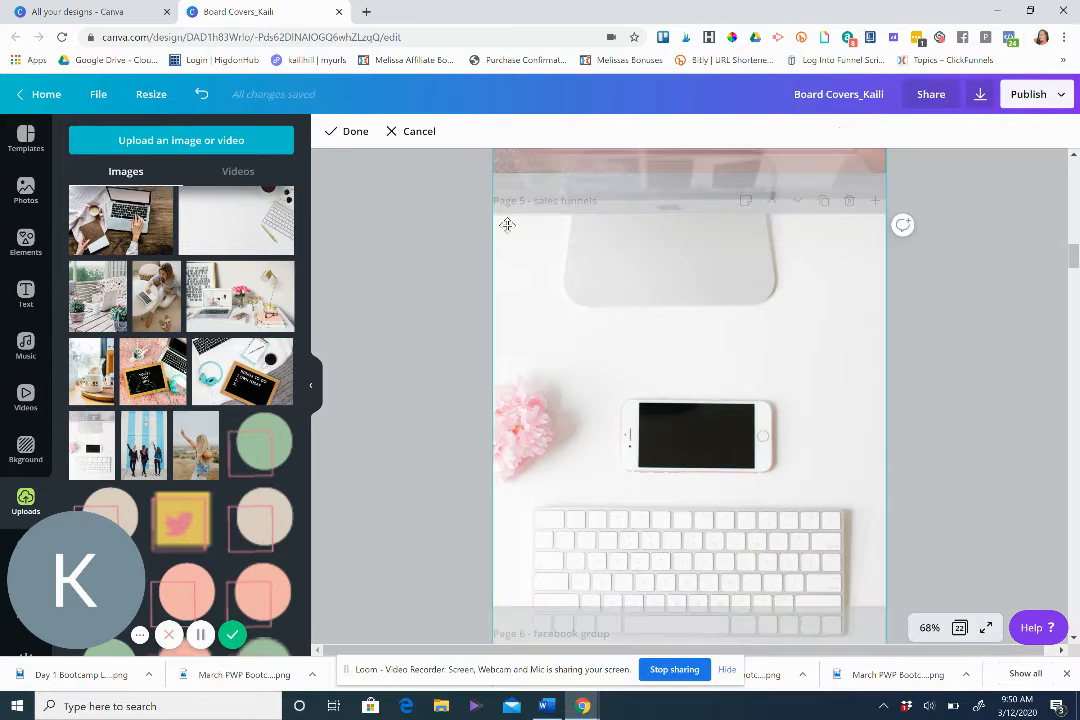
key("ctrl+z")
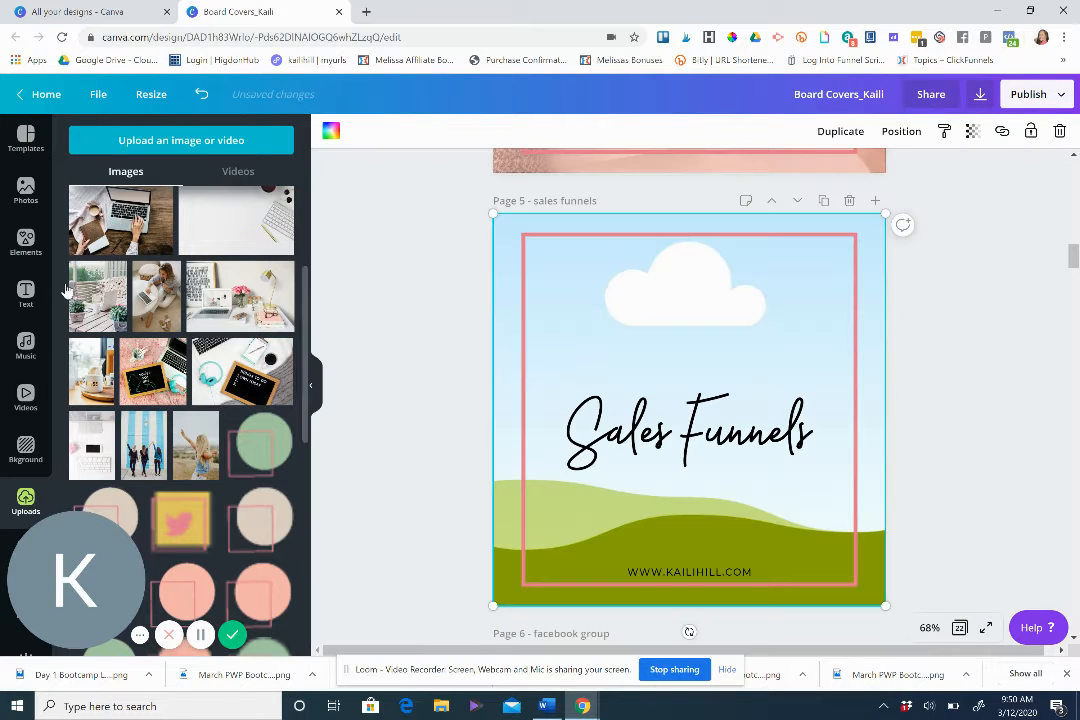
left_click(86, 432)
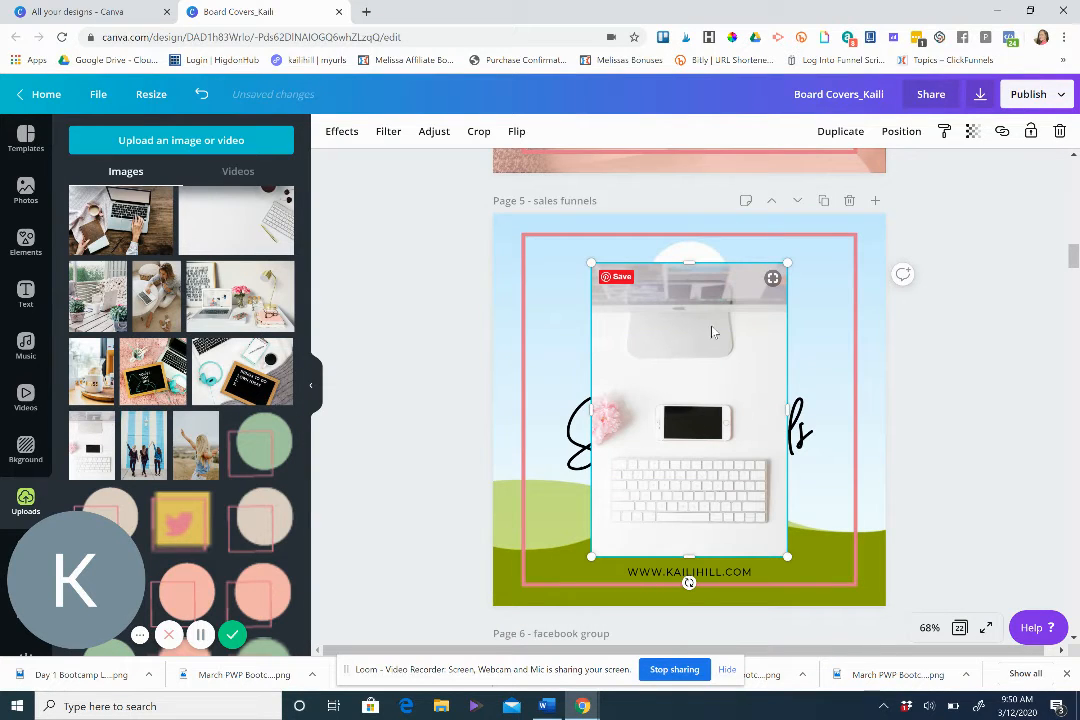
left_click_drag(730, 361, 502, 301)
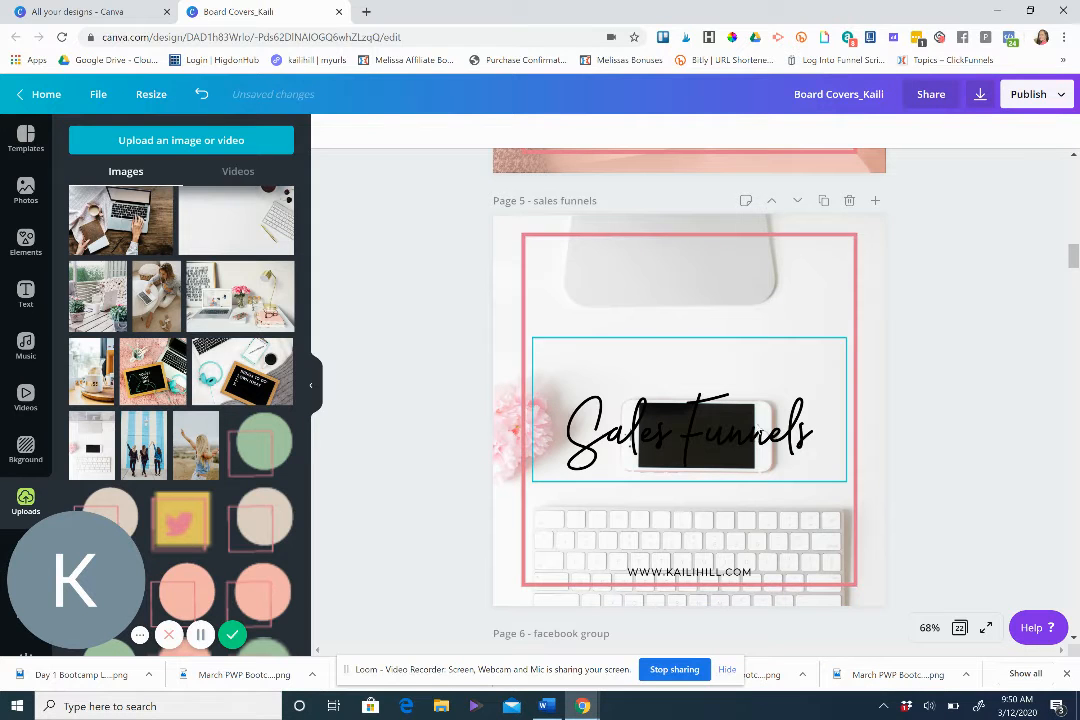
Move the Sales Funnels title up toward the top of the pink frame.
left_click_drag(757, 432, 756, 342)
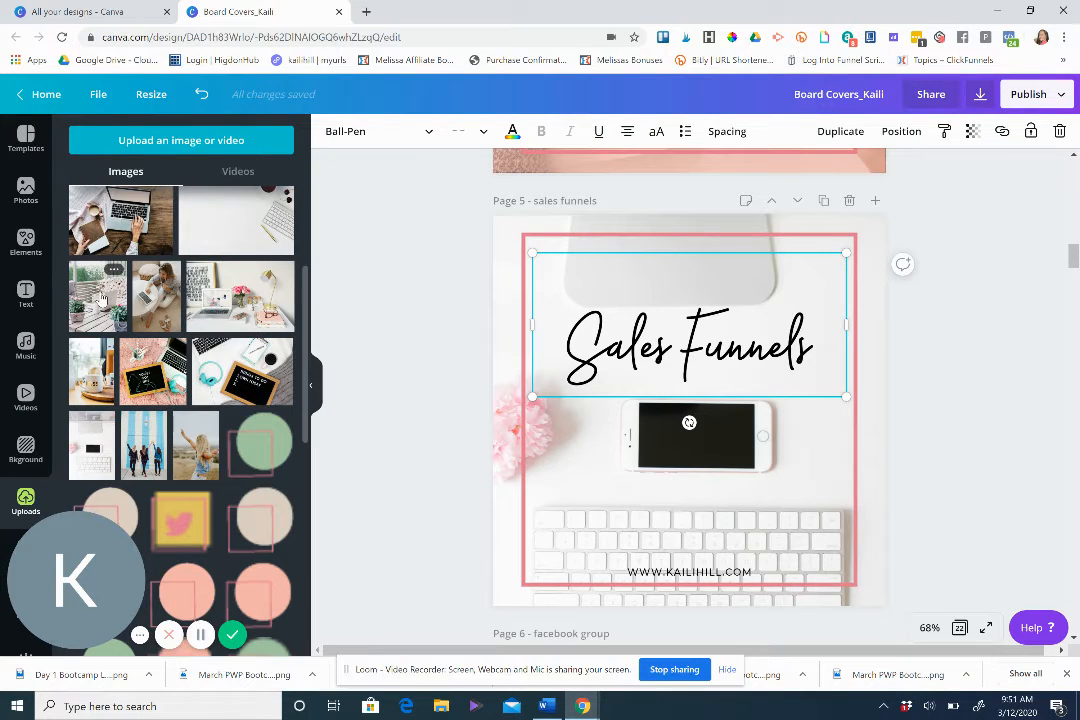
Add a square shape and stretch it to cover the entire page.
left_click(26, 245)
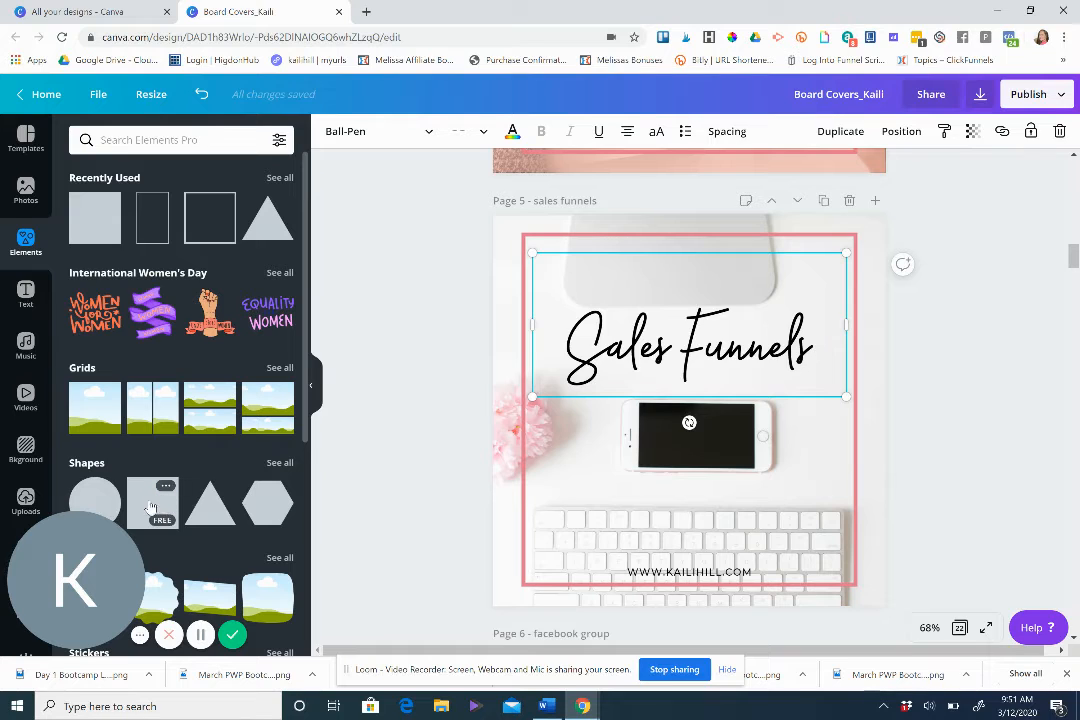
left_click(147, 507)
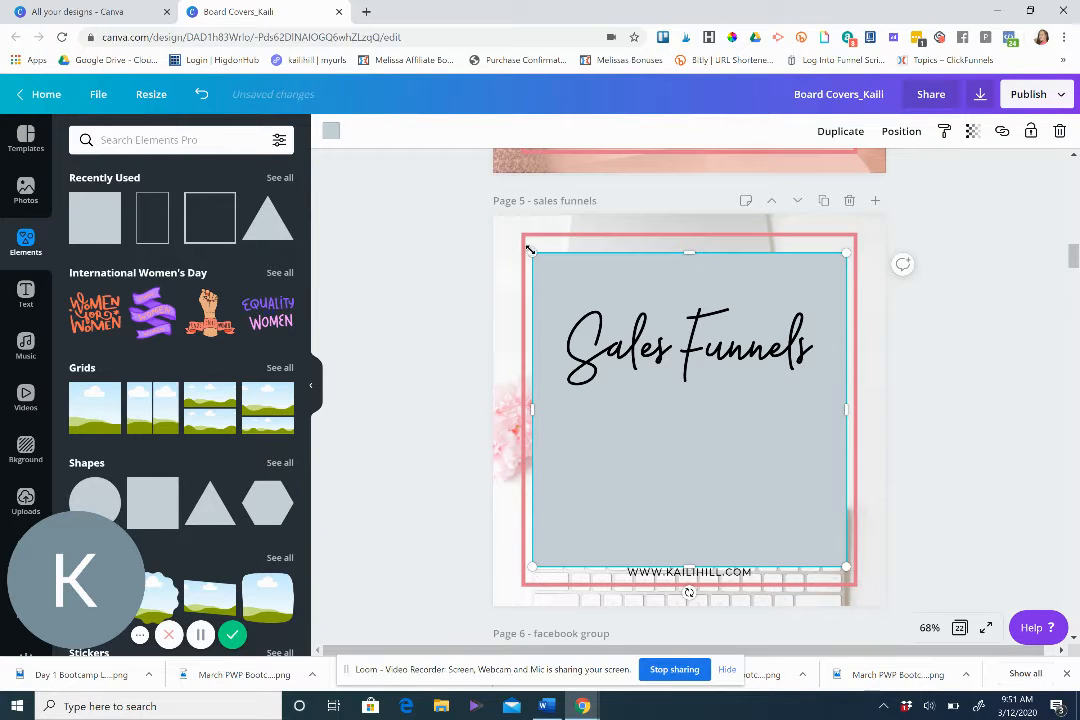
left_click_drag(531, 252, 491, 210)
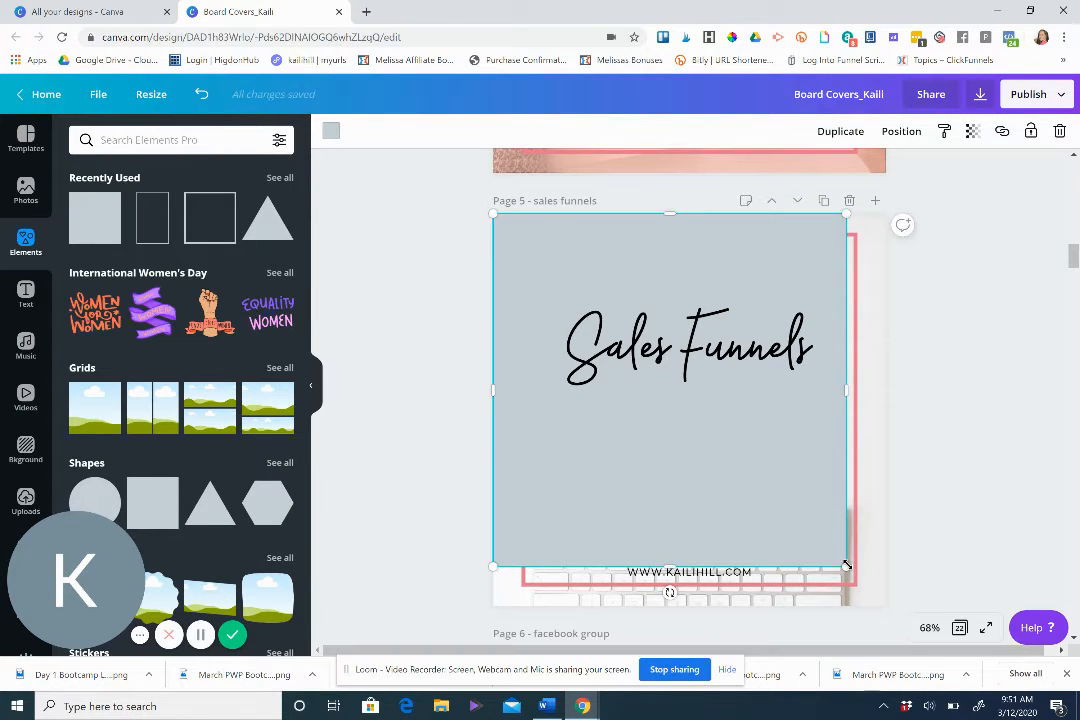
left_click_drag(847, 567, 883, 607)
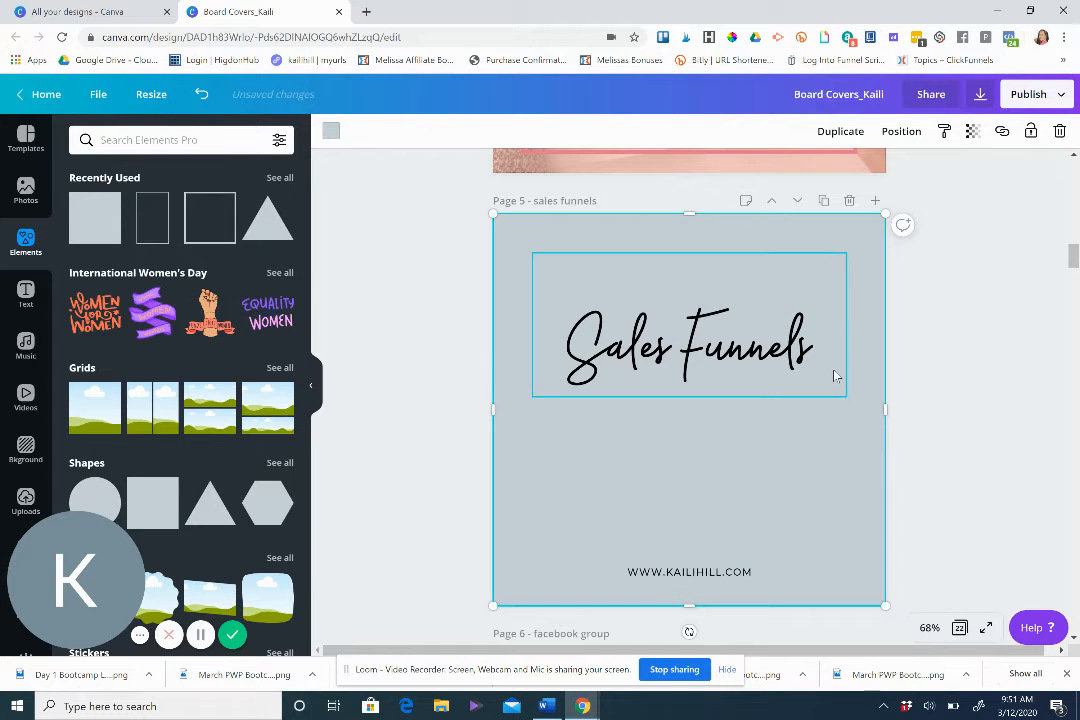
Fill the square with the light peach color from the Kaili Hill LLC palette.
left_click(331, 132)
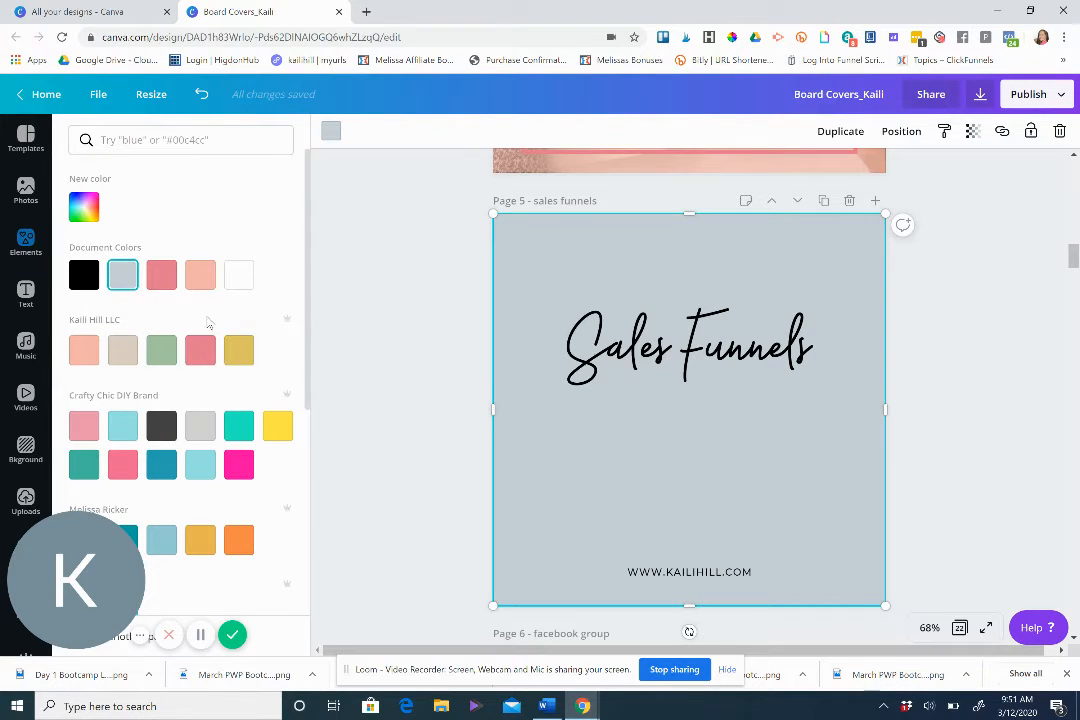
left_click(80, 352)
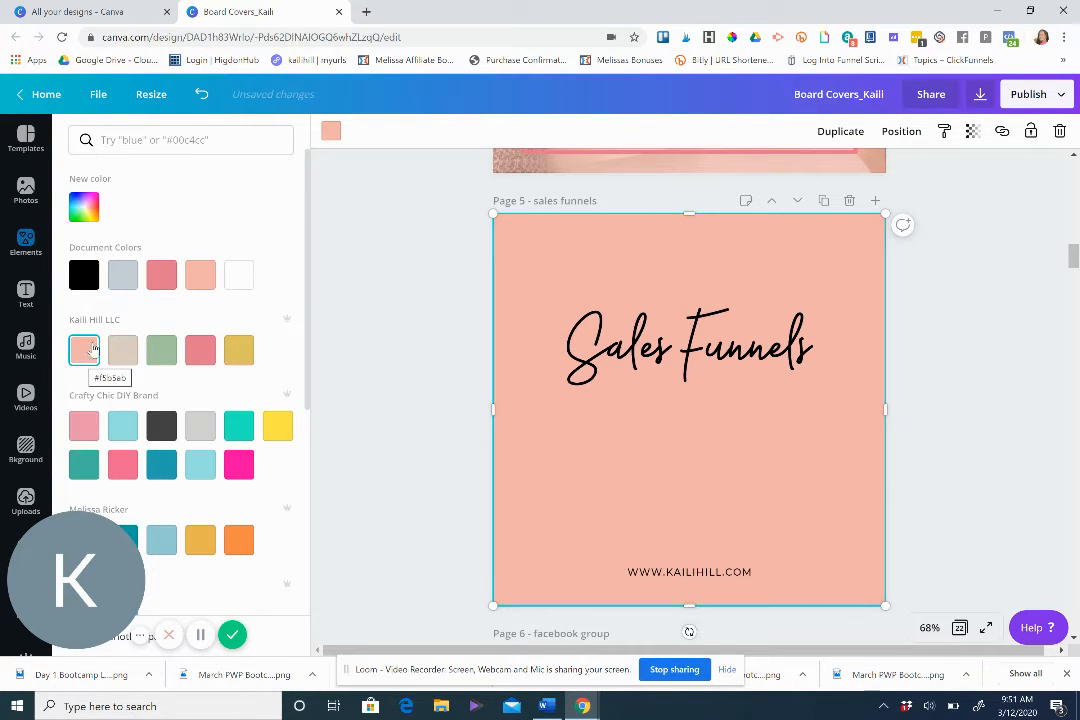
left_click(333, 135)
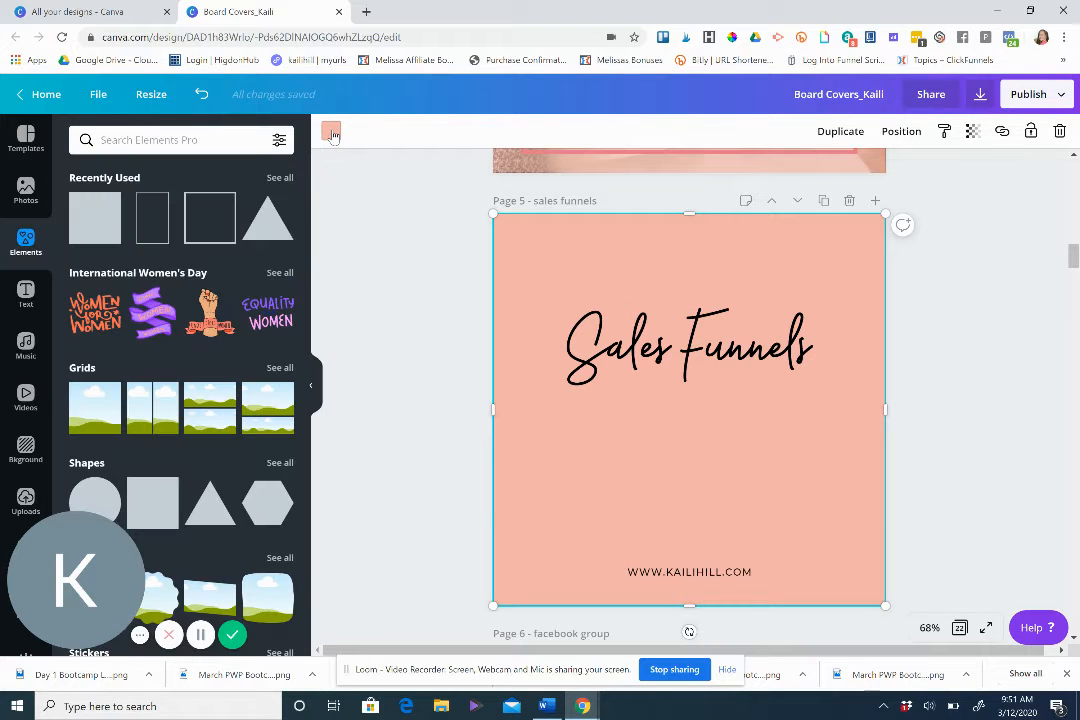
left_click(333, 135)
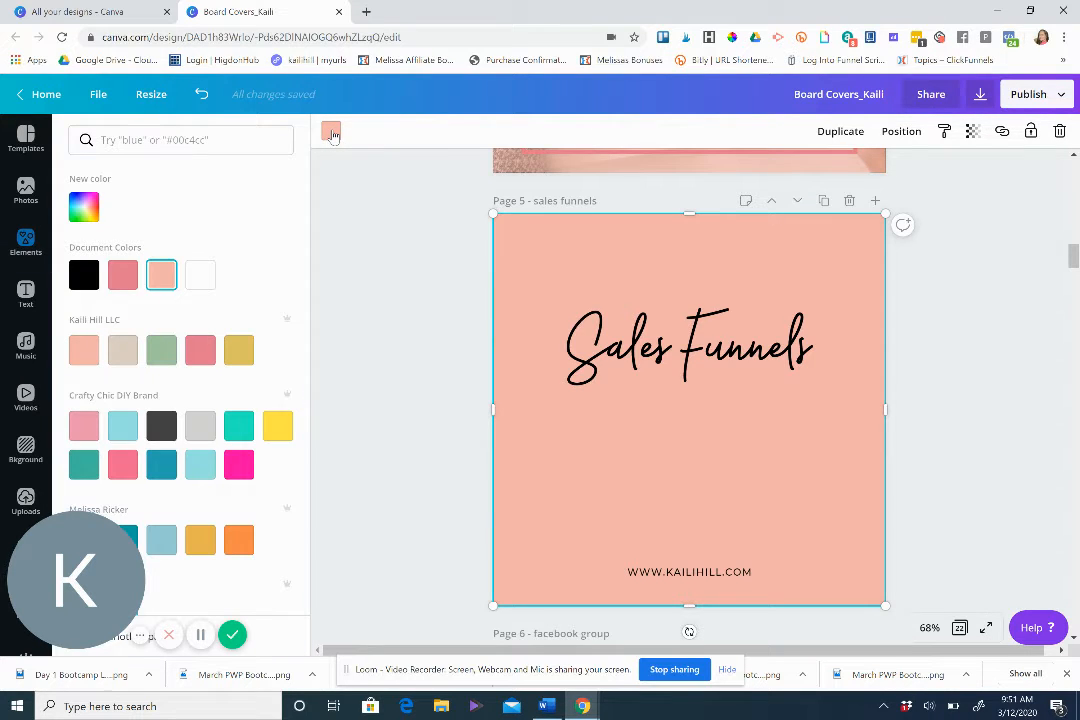
left_click(87, 206)
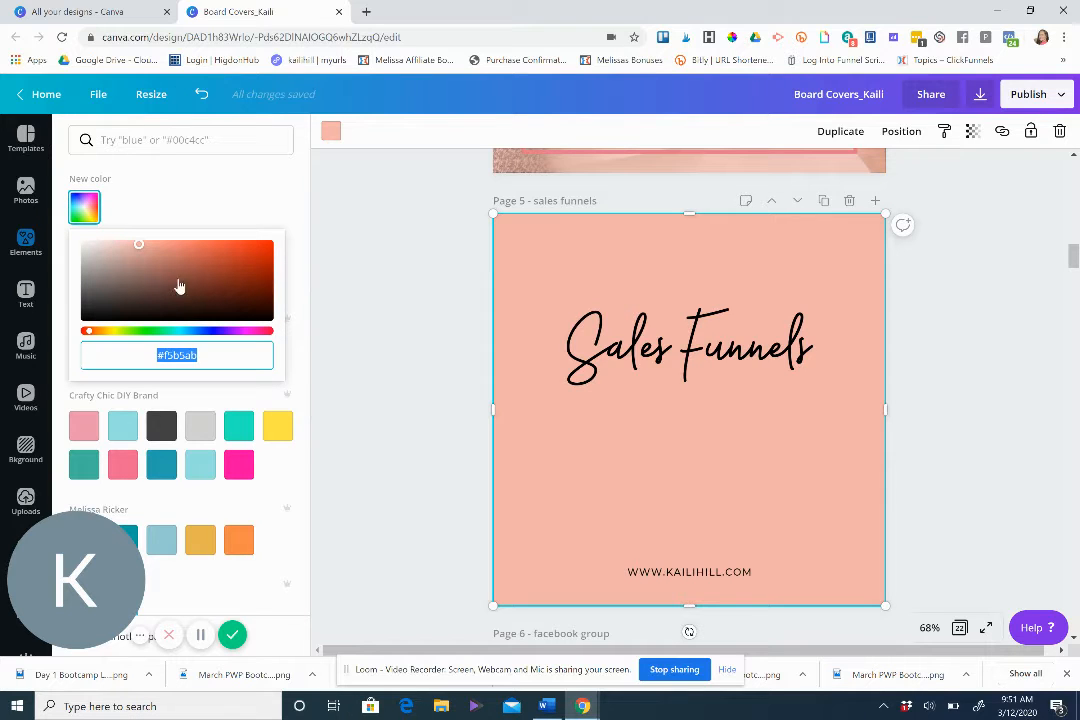
left_click(225, 185)
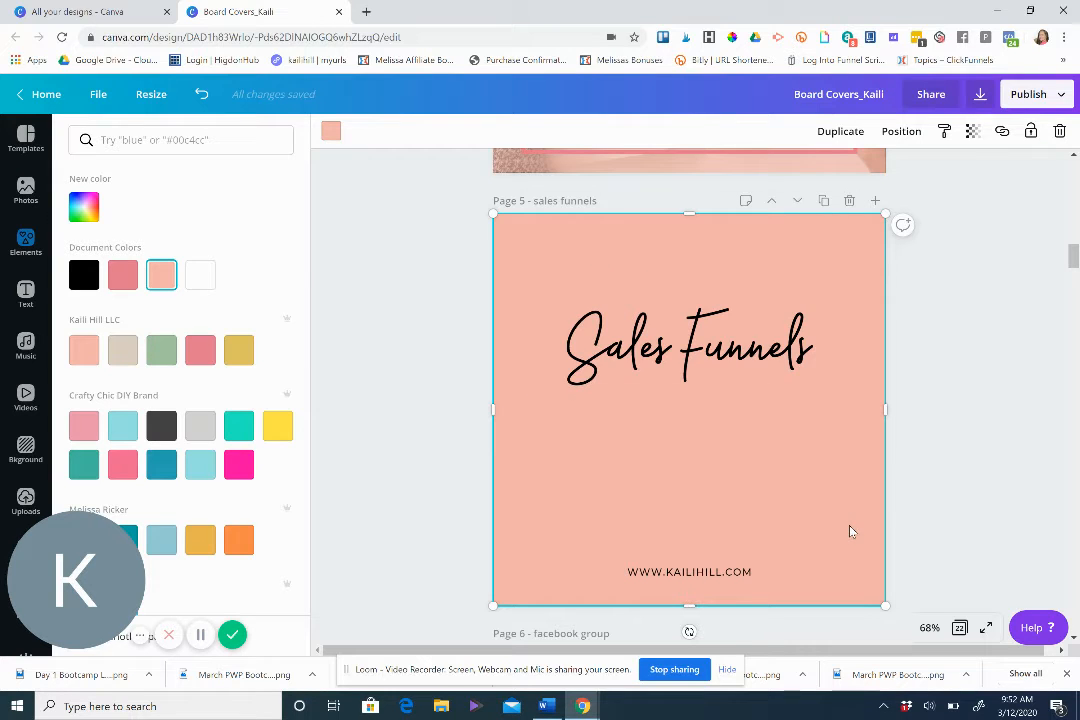
Set the peach square's transparency to 69.
left_click(973, 133)
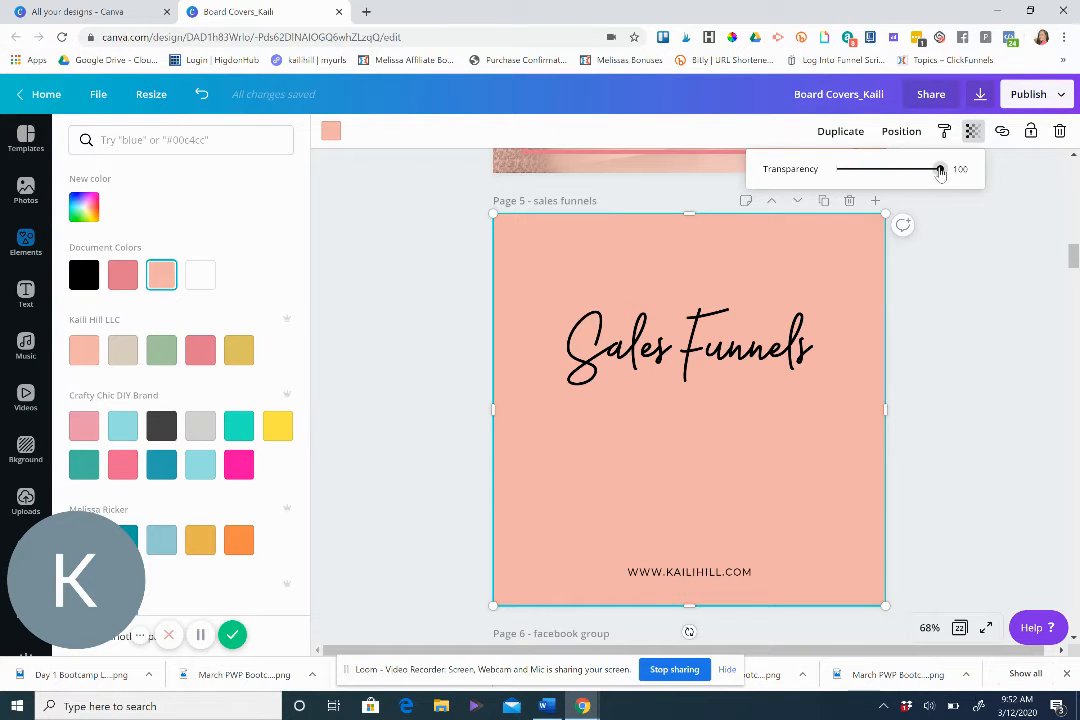
left_click_drag(940, 172, 910, 185)
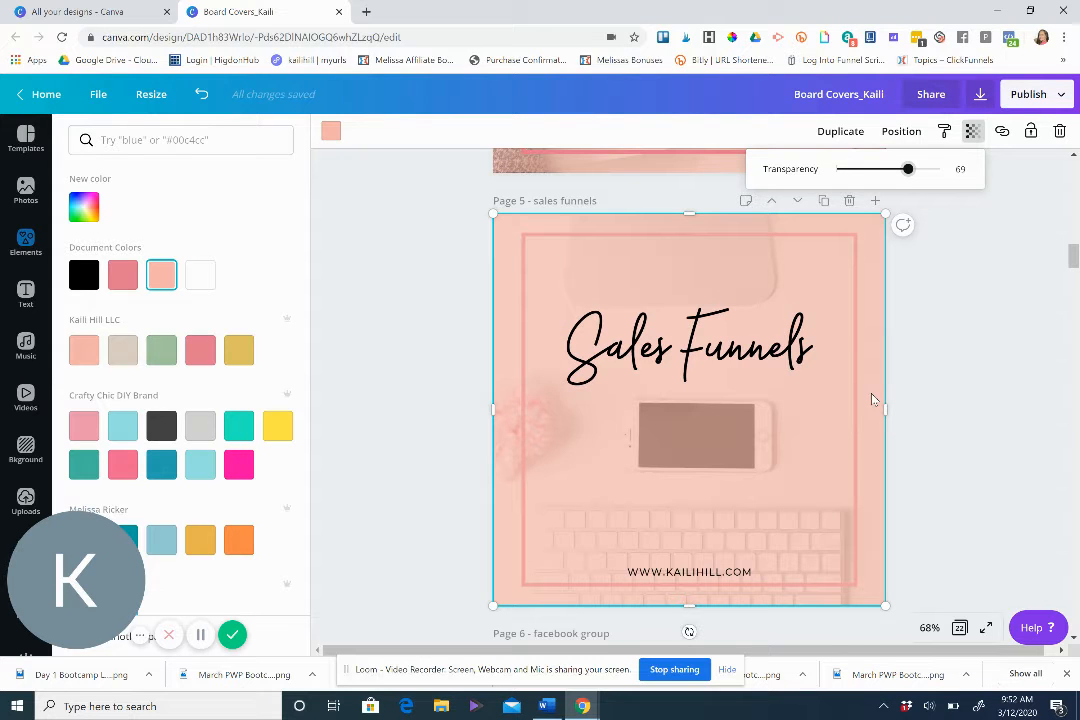
left_click(1073, 258)
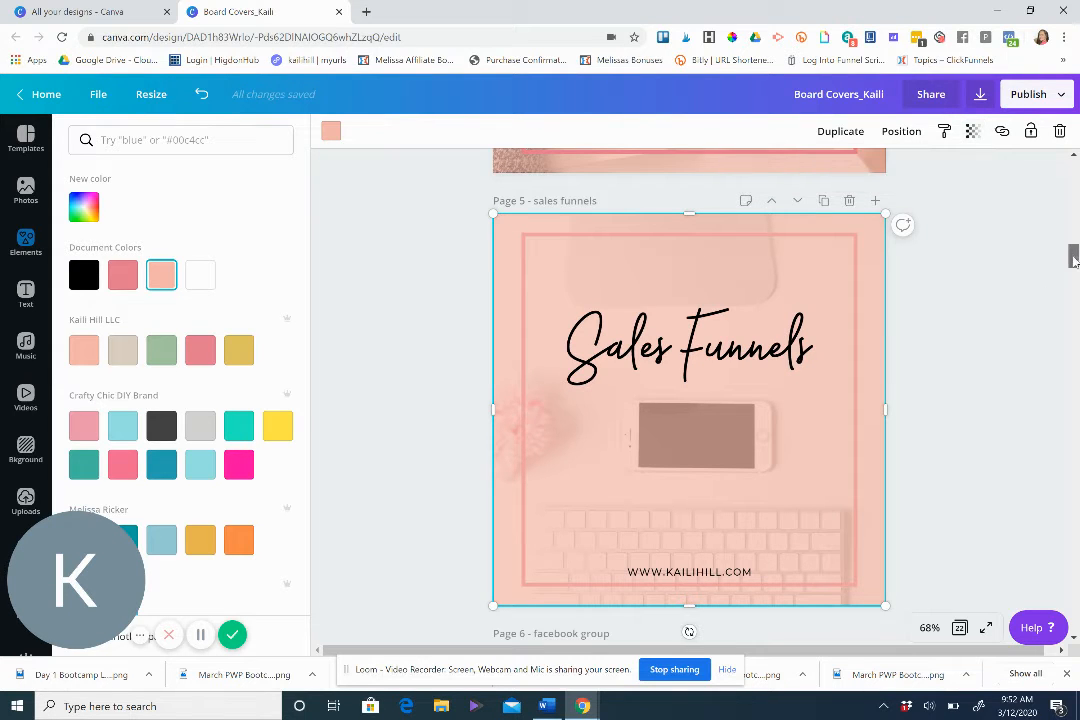
left_click_drag(1073, 261, 1073, 244)
Reorder the peach overlay's layer so it sits behind the pink frame and the Sales Funnels title.
left_click(990, 252)
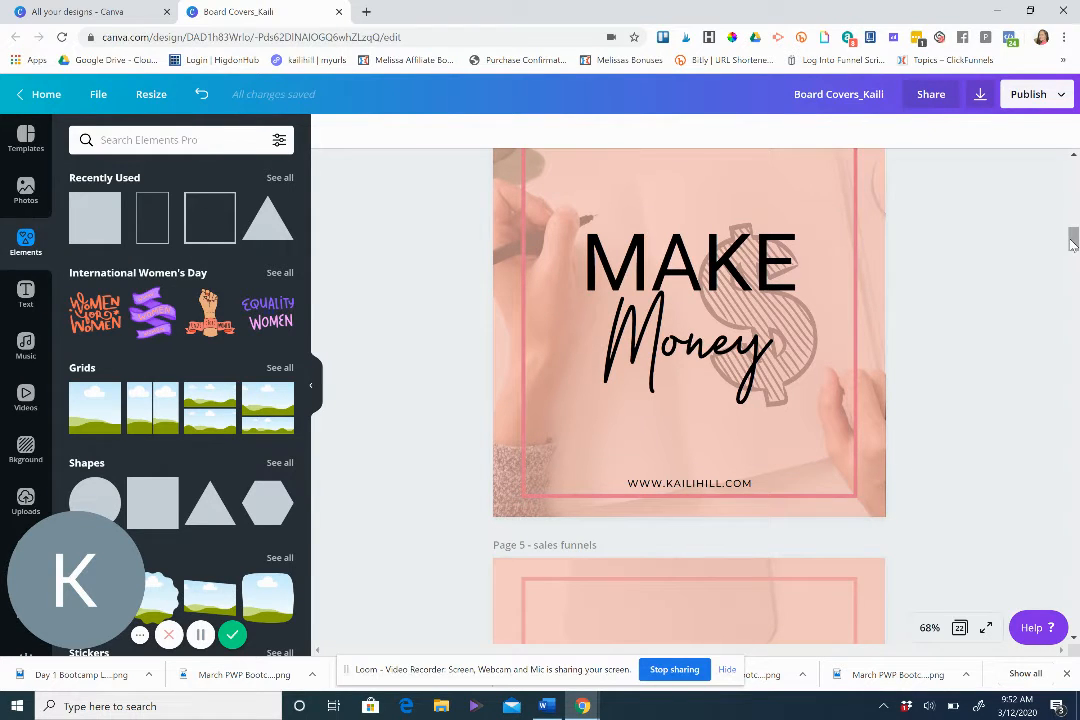
scroll(1073, 244, "down", 3)
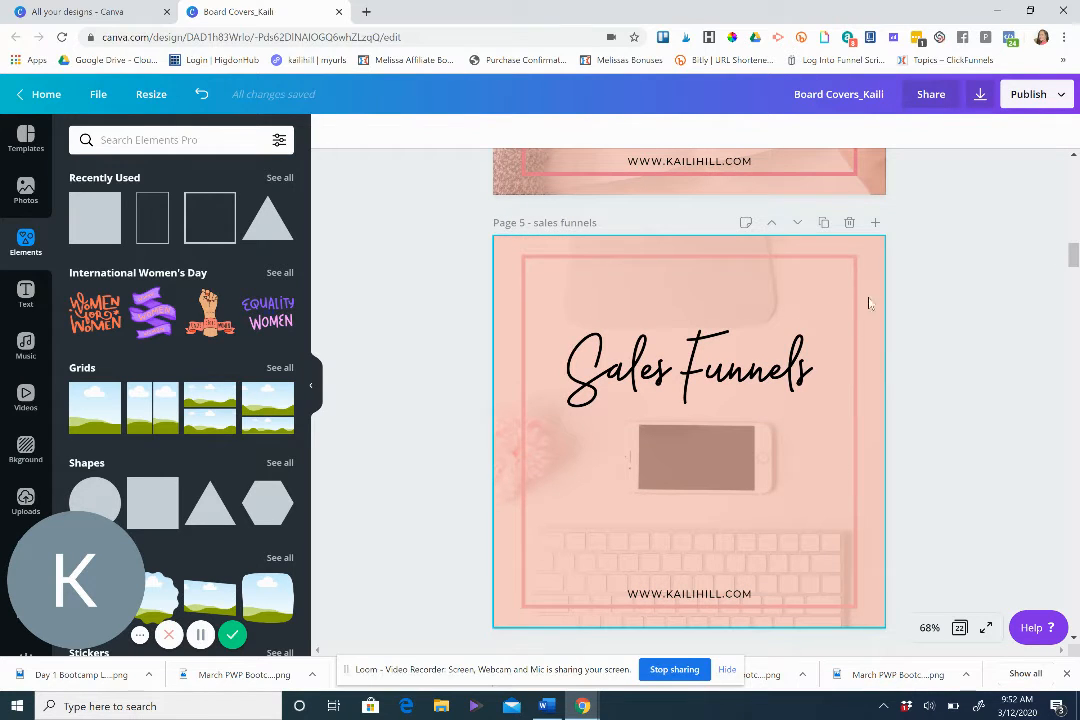
left_click(876, 269)
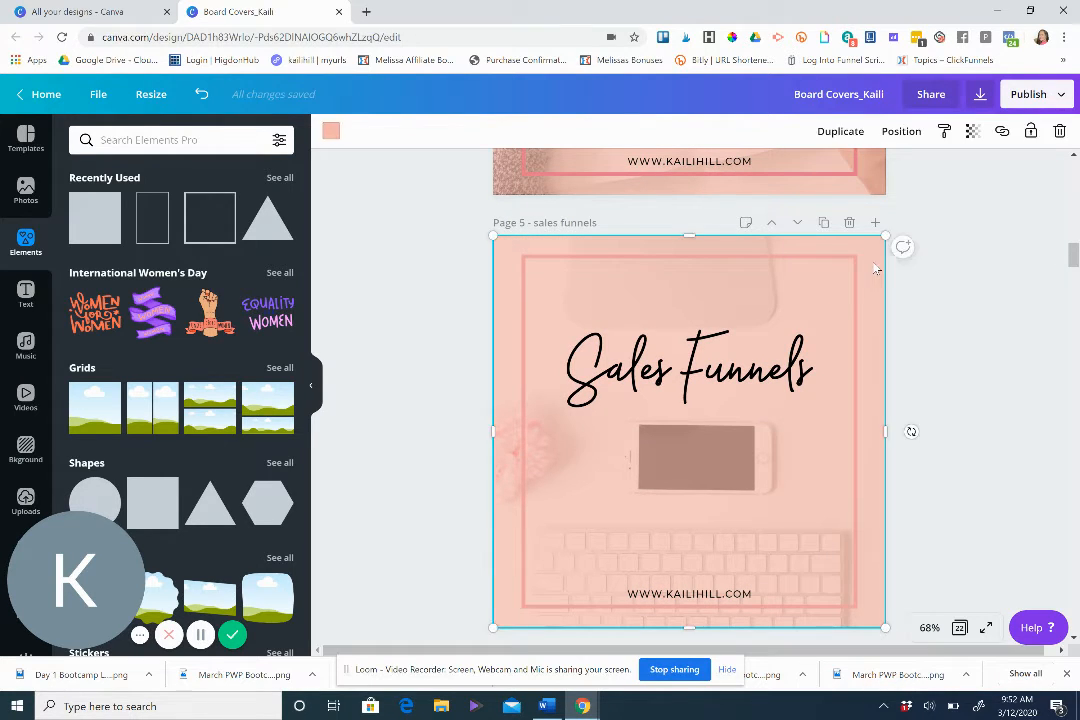
left_click(902, 133)
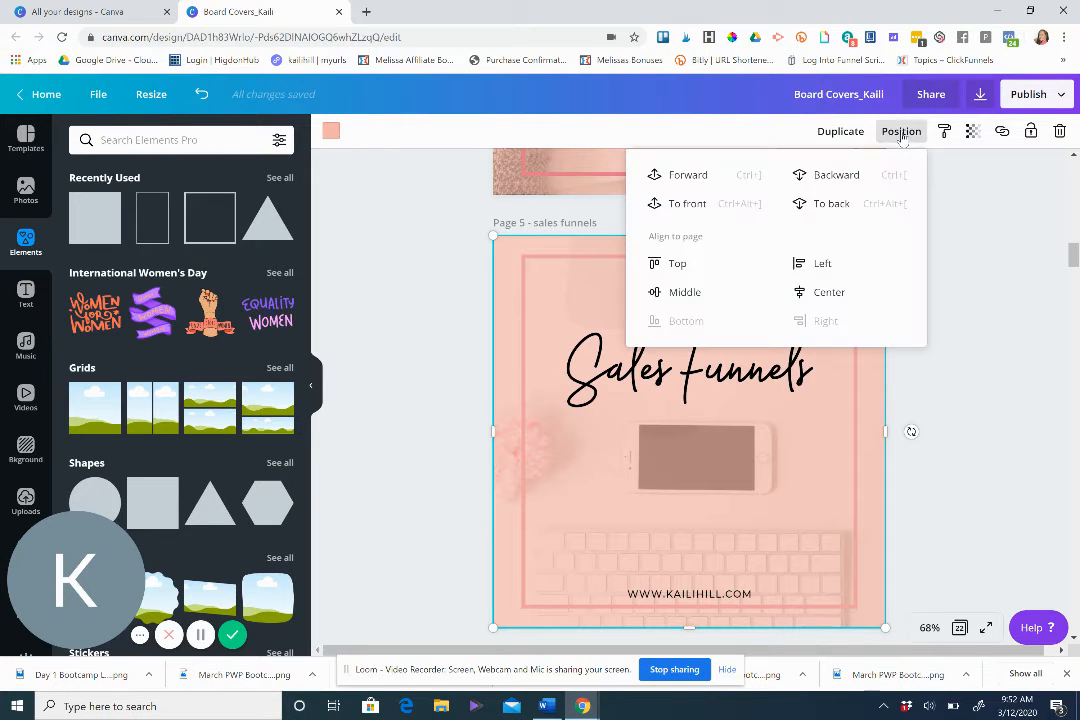
left_click(838, 177)
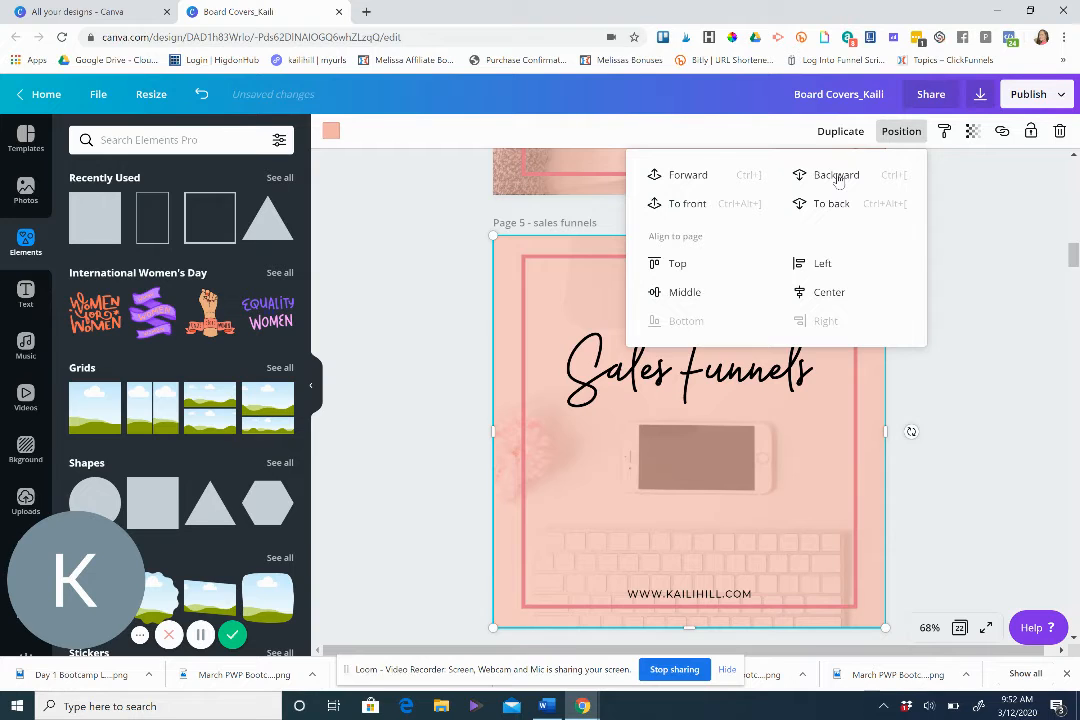
left_click(838, 177)
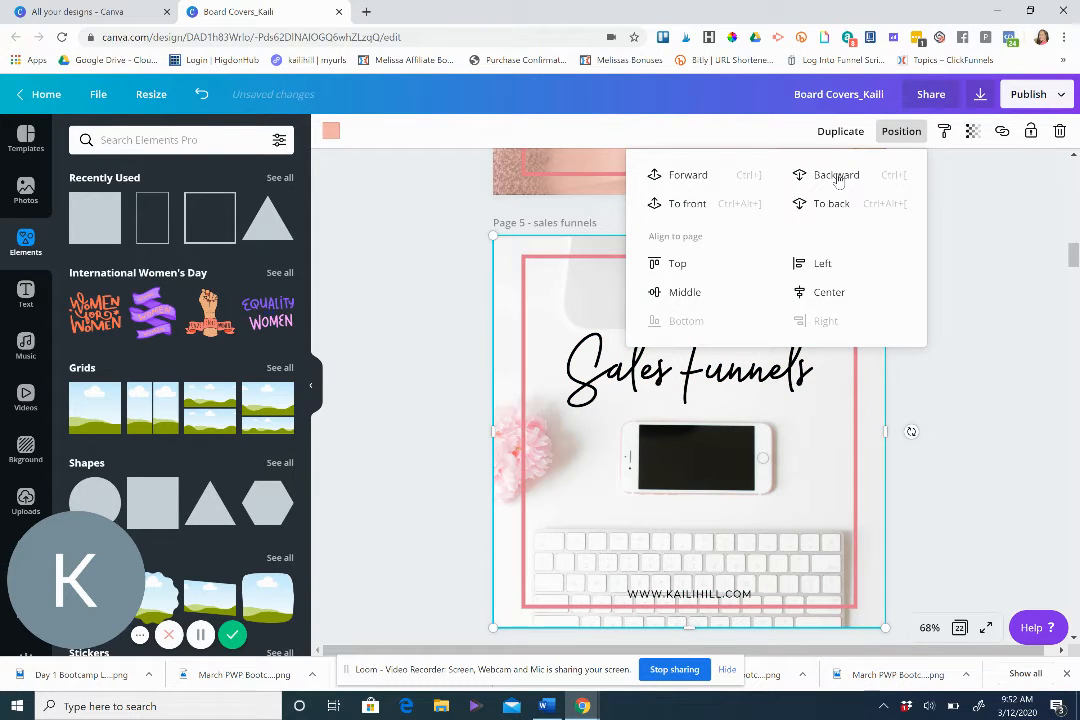
left_click(683, 181)
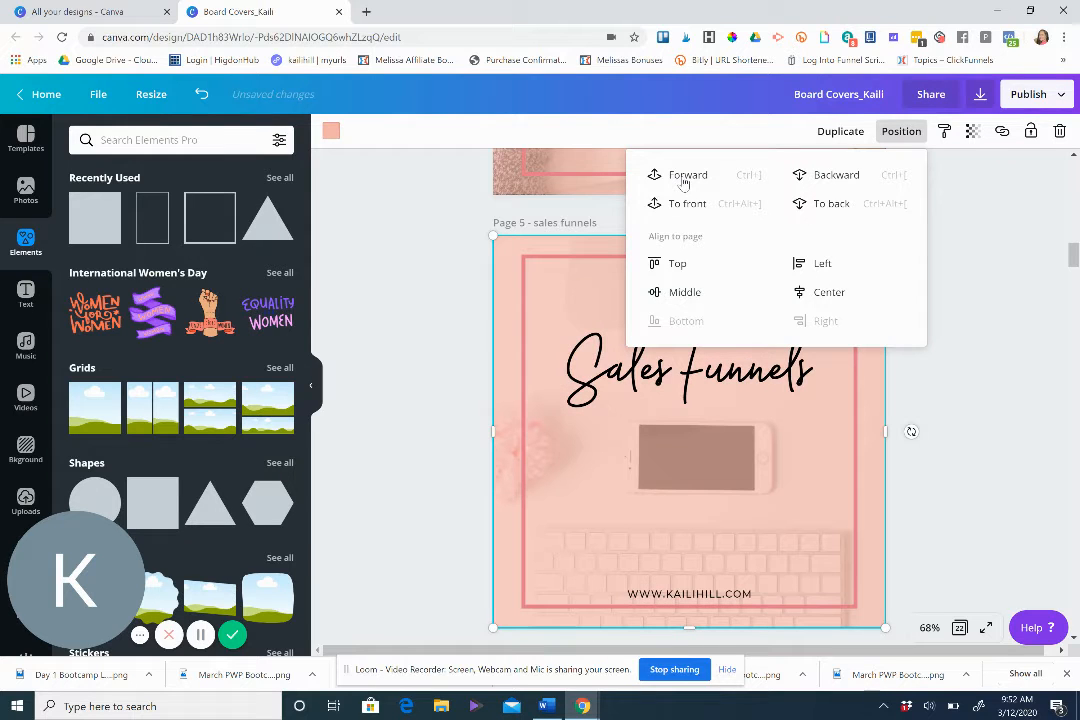
left_click(683, 181)
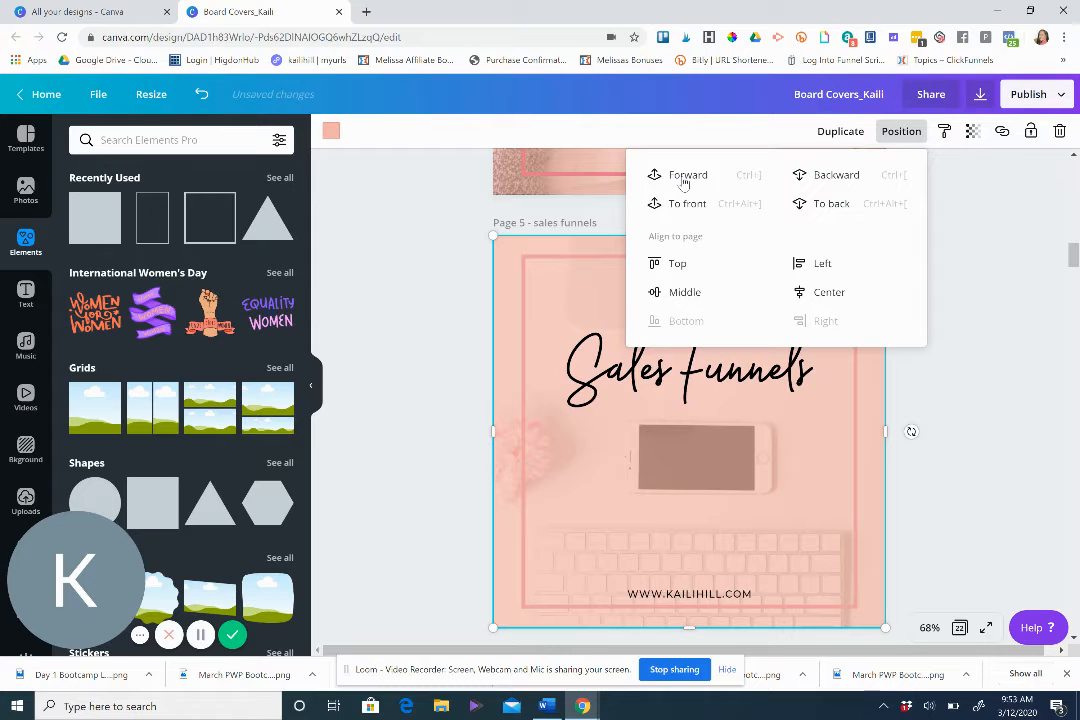
left_click(683, 181)
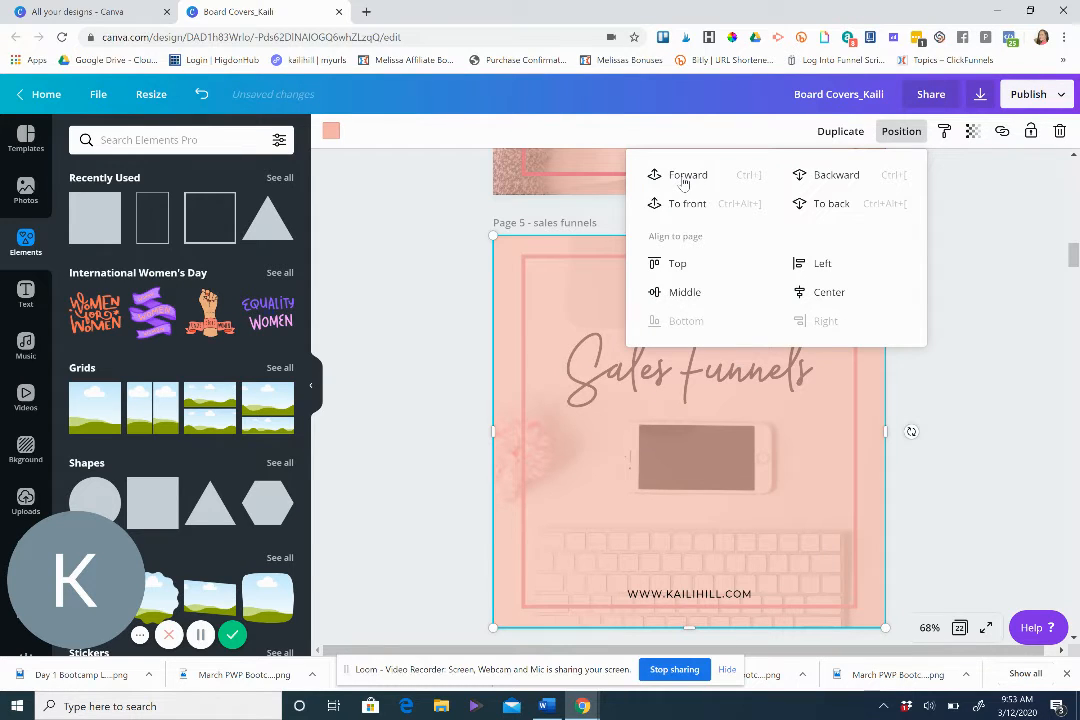
left_click(828, 178)
left_click(828, 178)
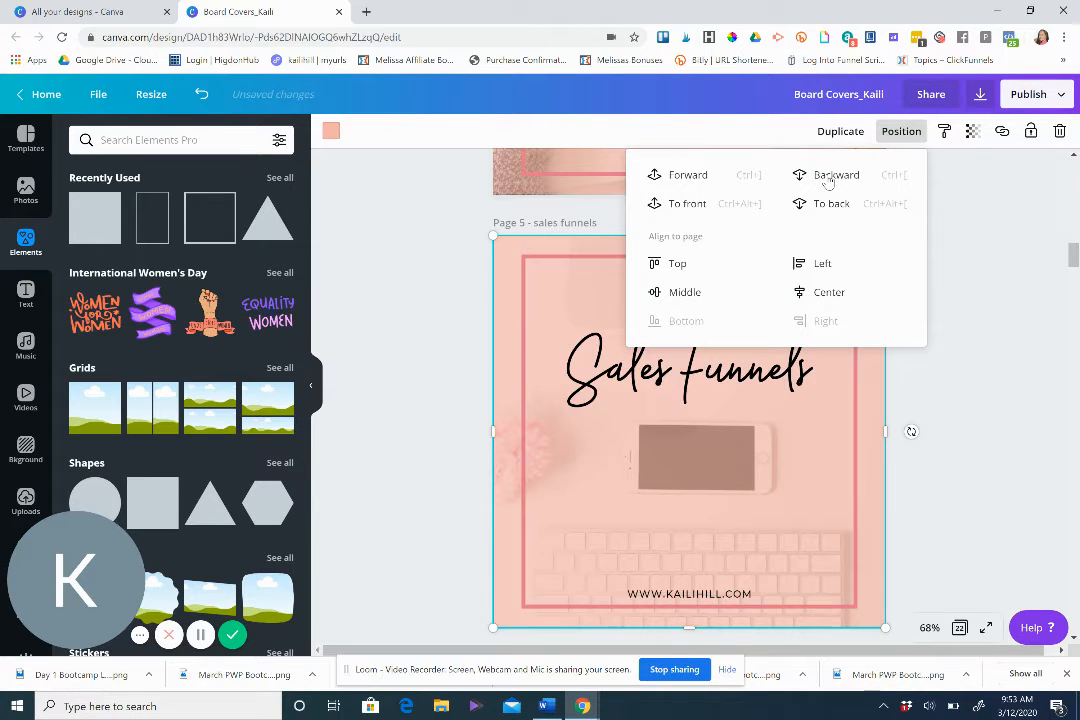
left_click(941, 455)
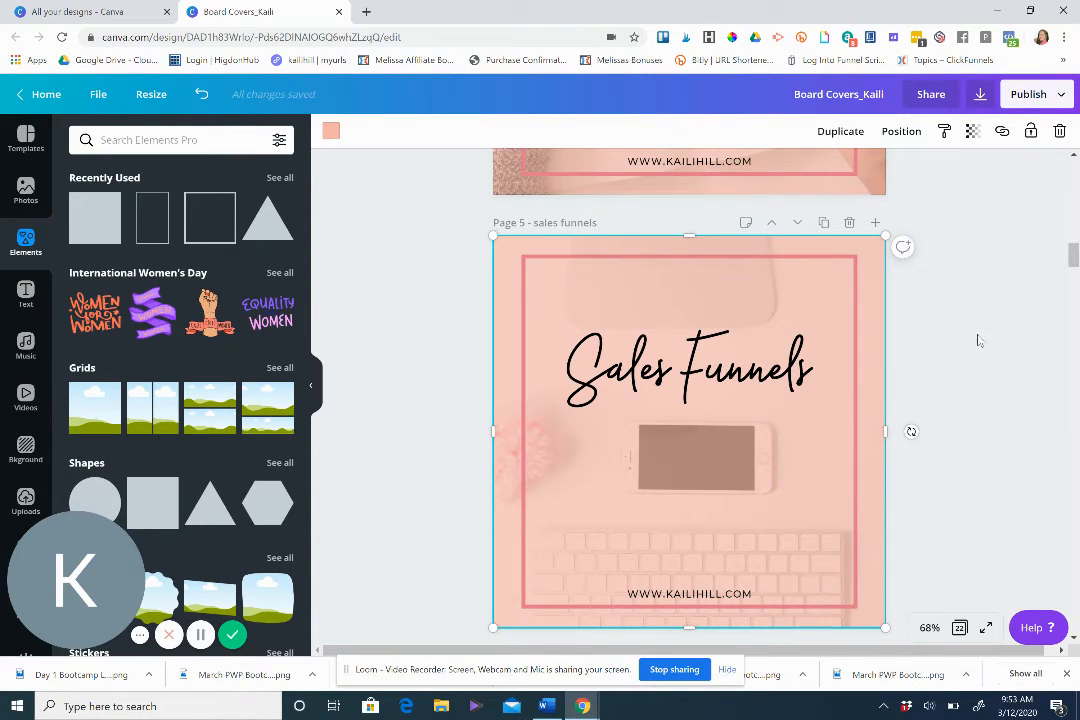
Replace the title text with SALES and remove the leading space.
left_click_drag(1073, 258, 1073, 267)
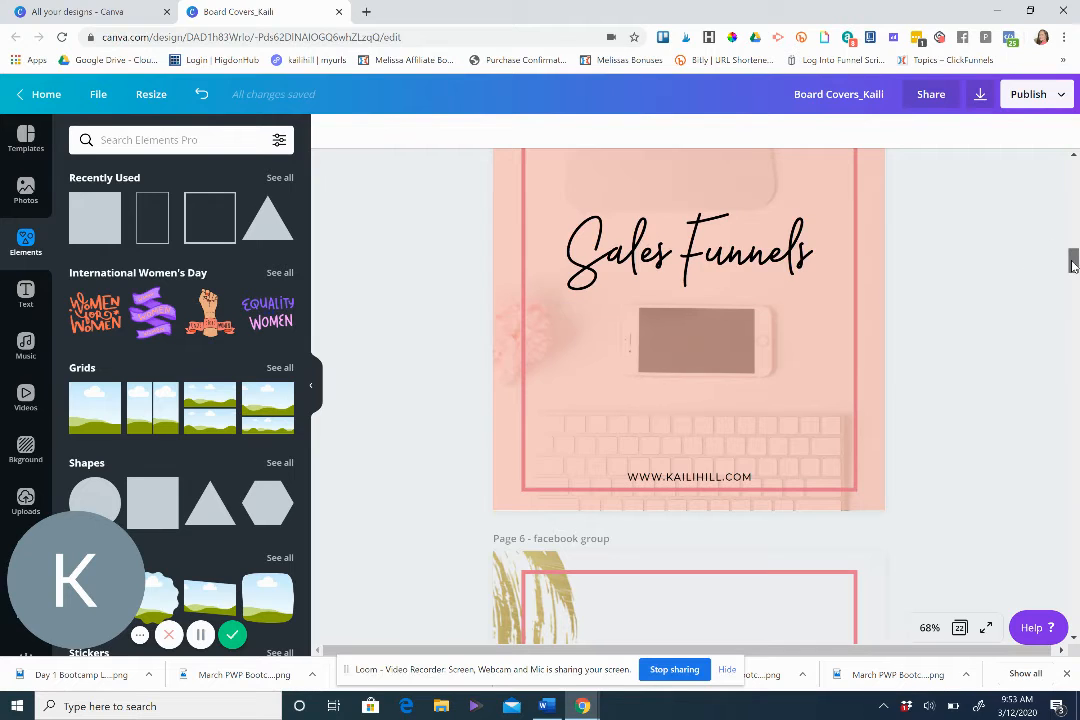
left_click_drag(1073, 266, 1073, 263)
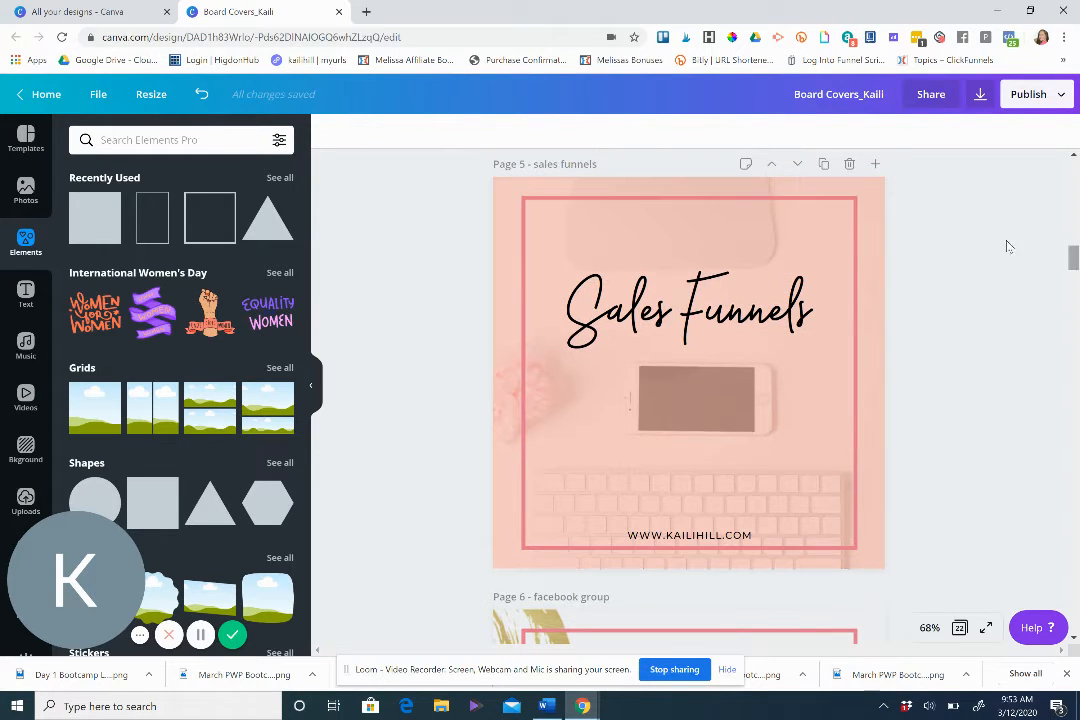
left_click(734, 305)
left_click(800, 313)
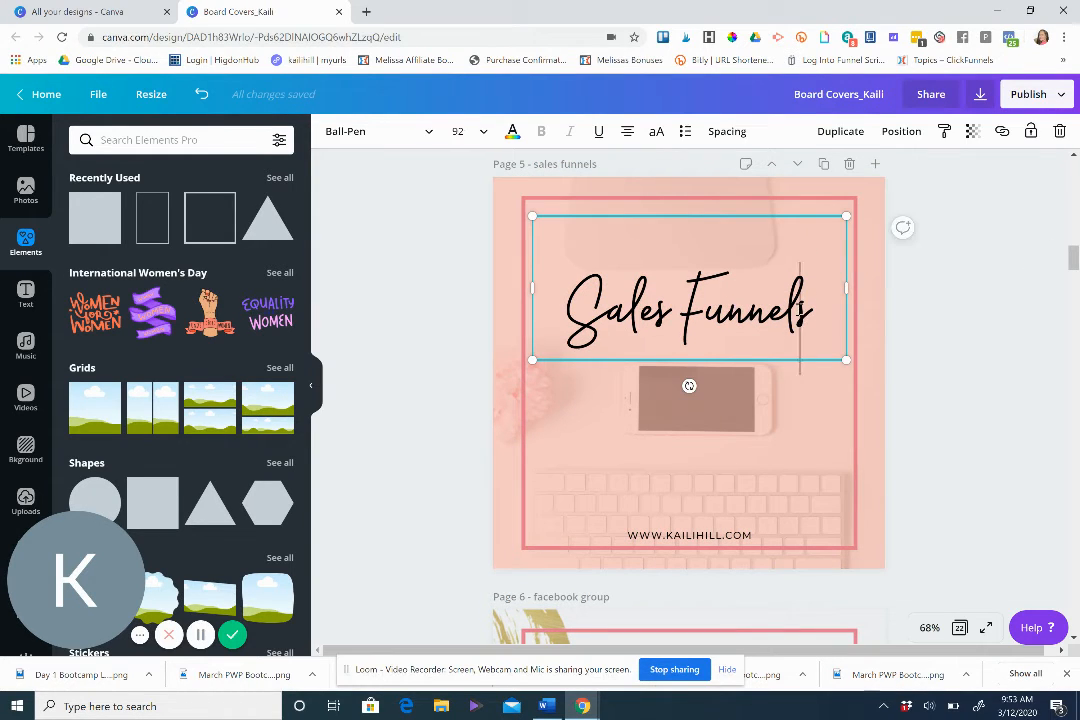
left_click_drag(808, 311, 790, 312)
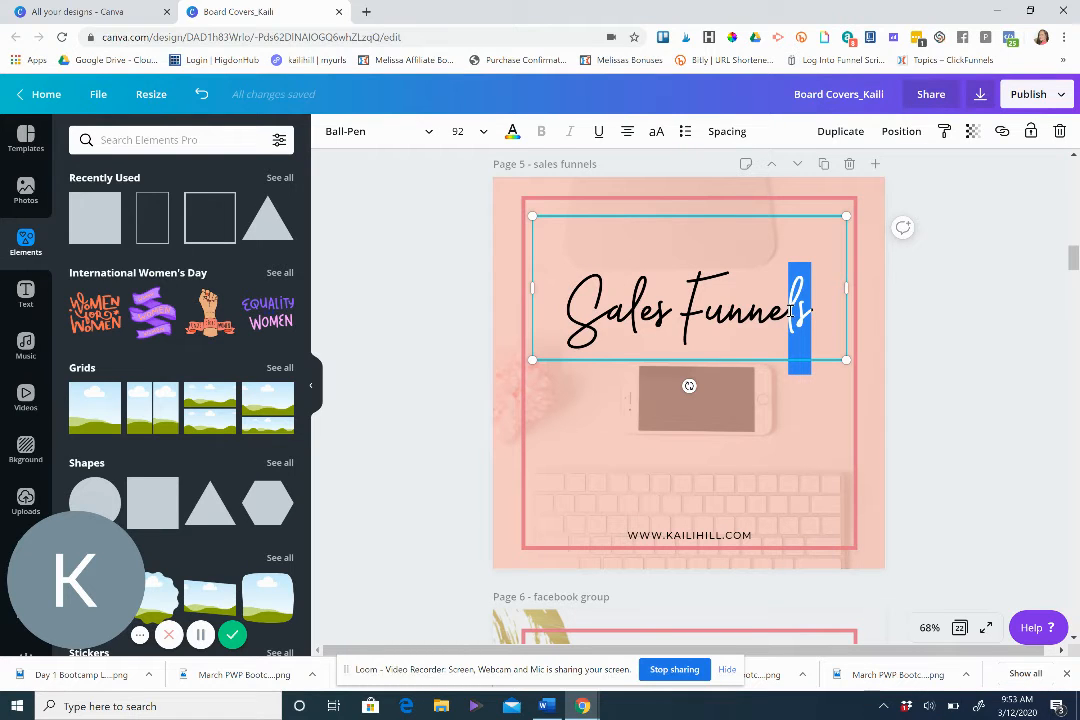
left_click(790, 311)
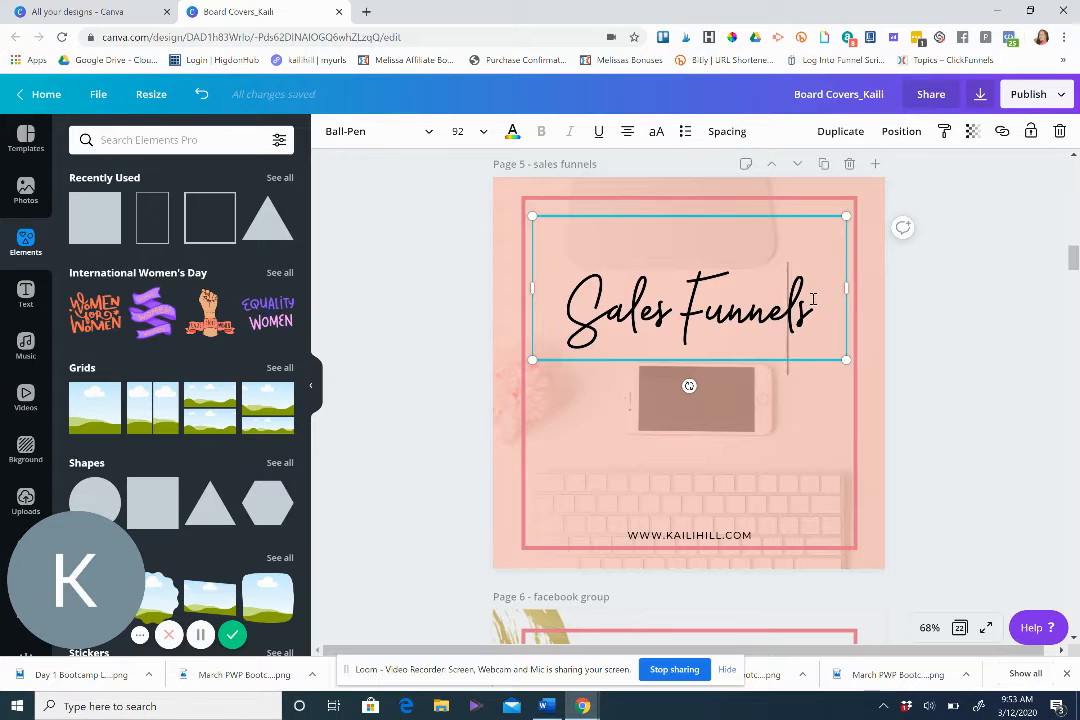
left_click_drag(812, 301, 563, 292)
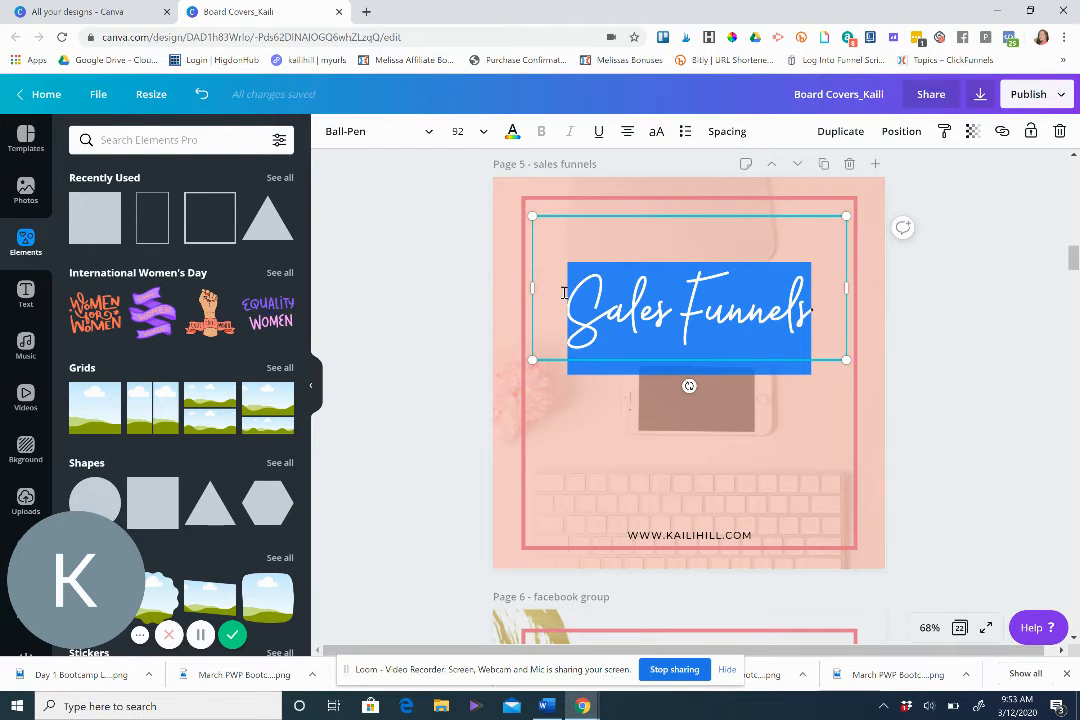
type("SALES")
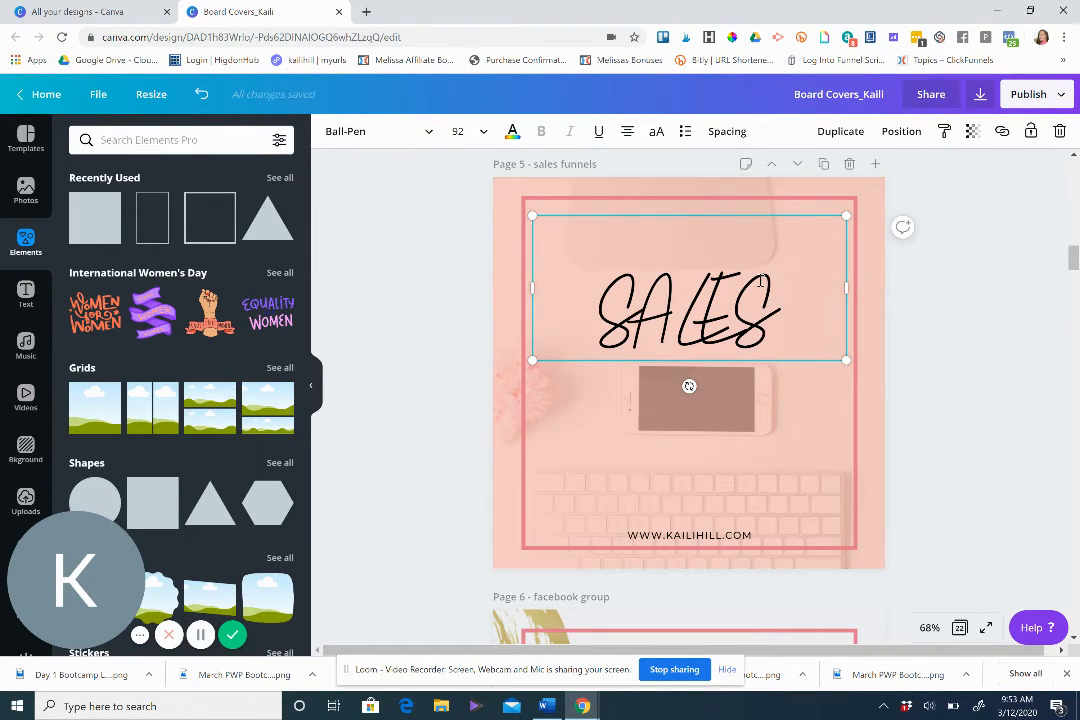
left_click(601, 315)
key("BackSpace")
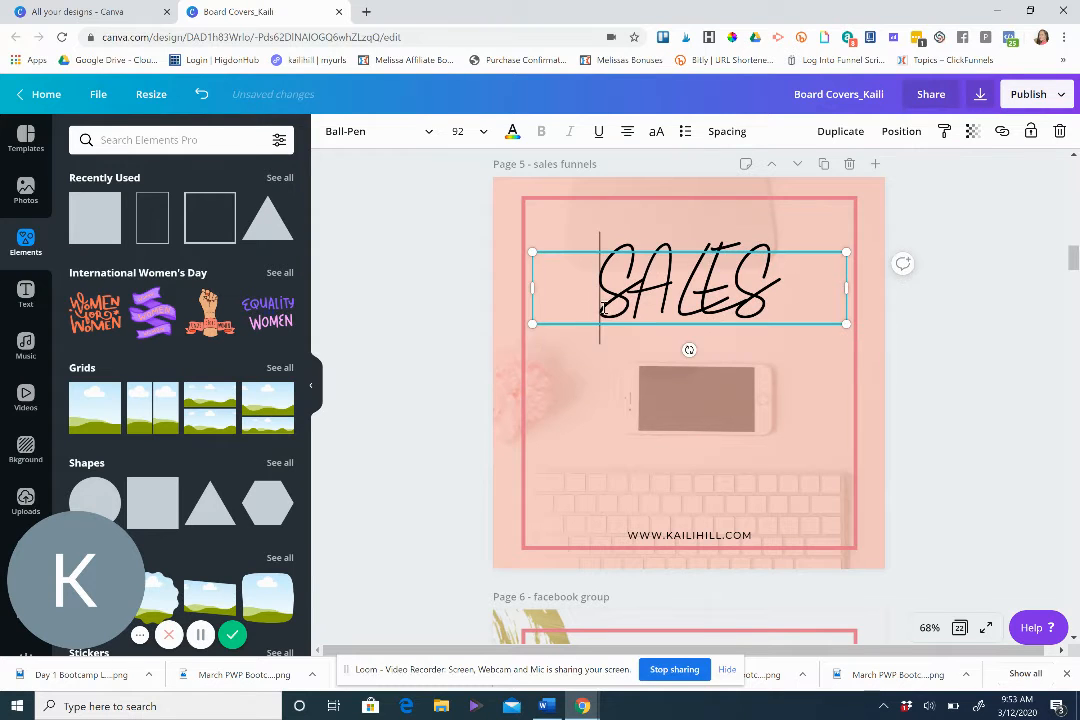
Change the title font to Roboto and turn off italics.
left_click(427, 133)
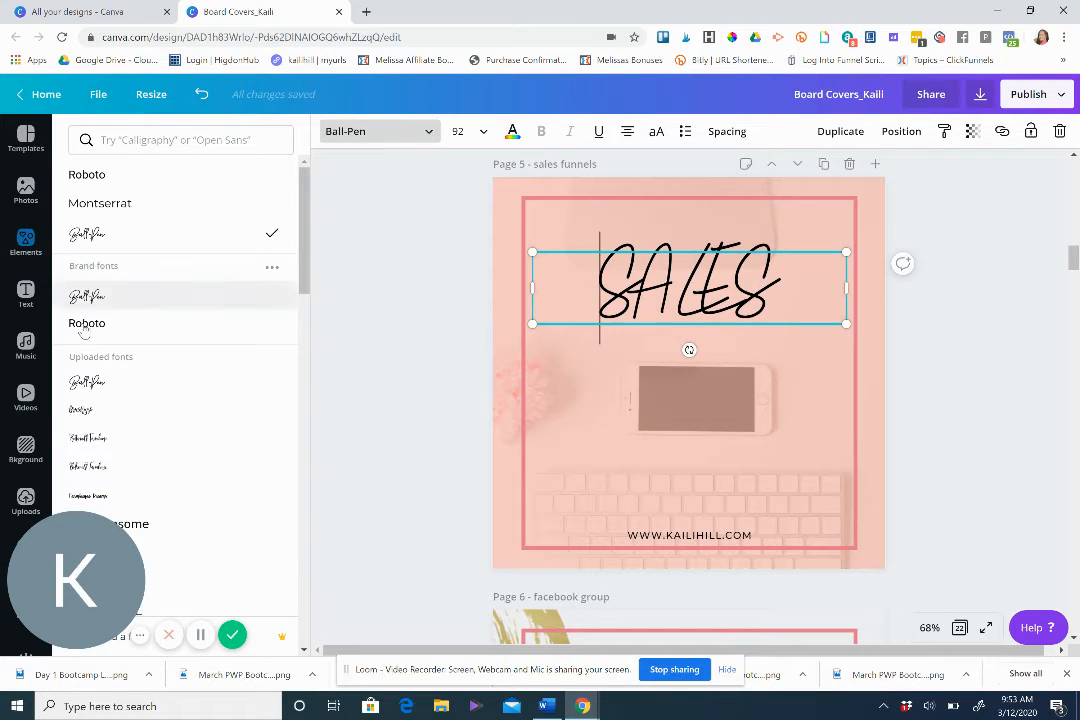
left_click(106, 325)
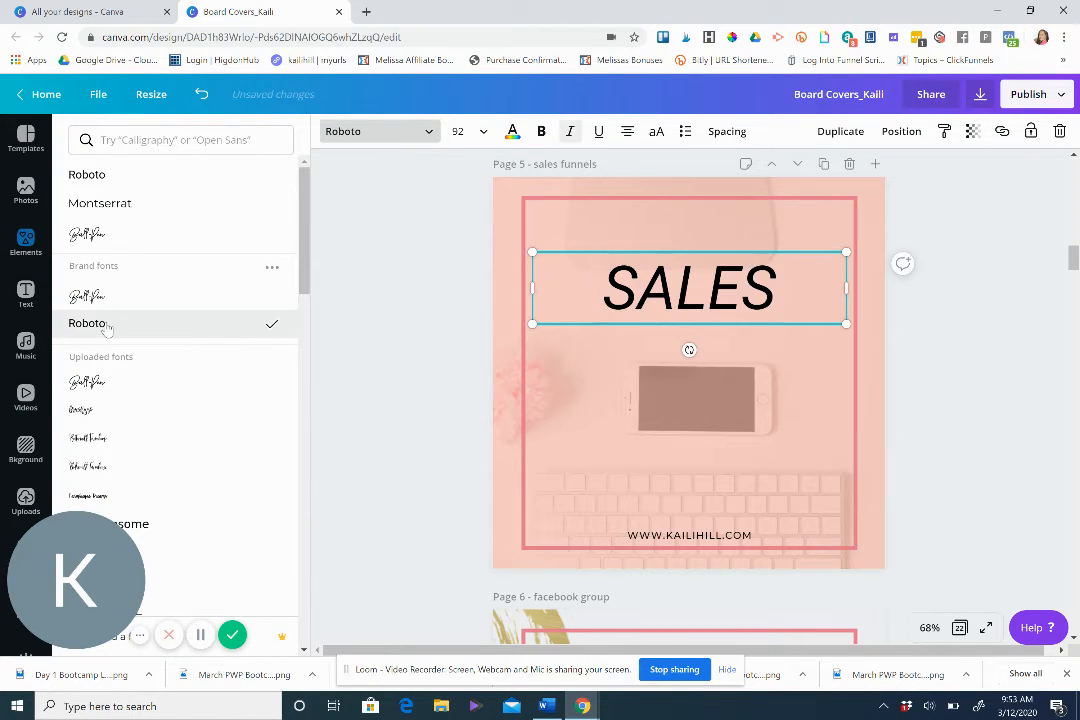
left_click_drag(783, 290, 576, 217)
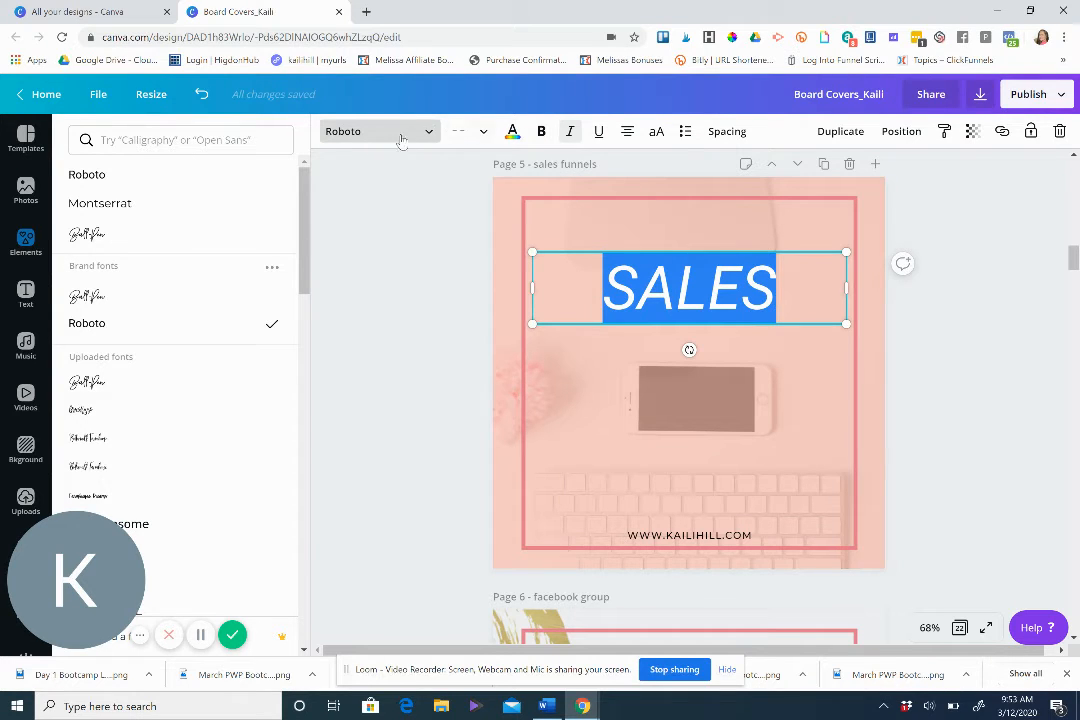
left_click(568, 139)
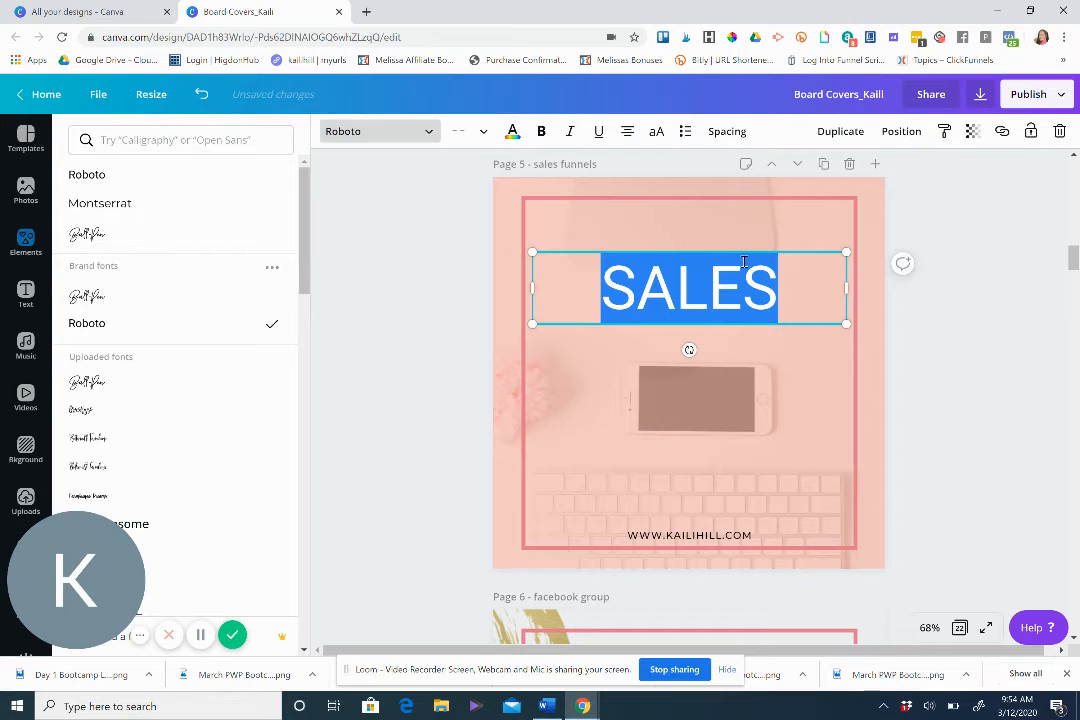
Retype the title as Sales and apply uppercase formatting to it.
left_click(656, 138)
left_click(785, 276)
left_click_drag(776, 277, 617, 281)
type("Sales")
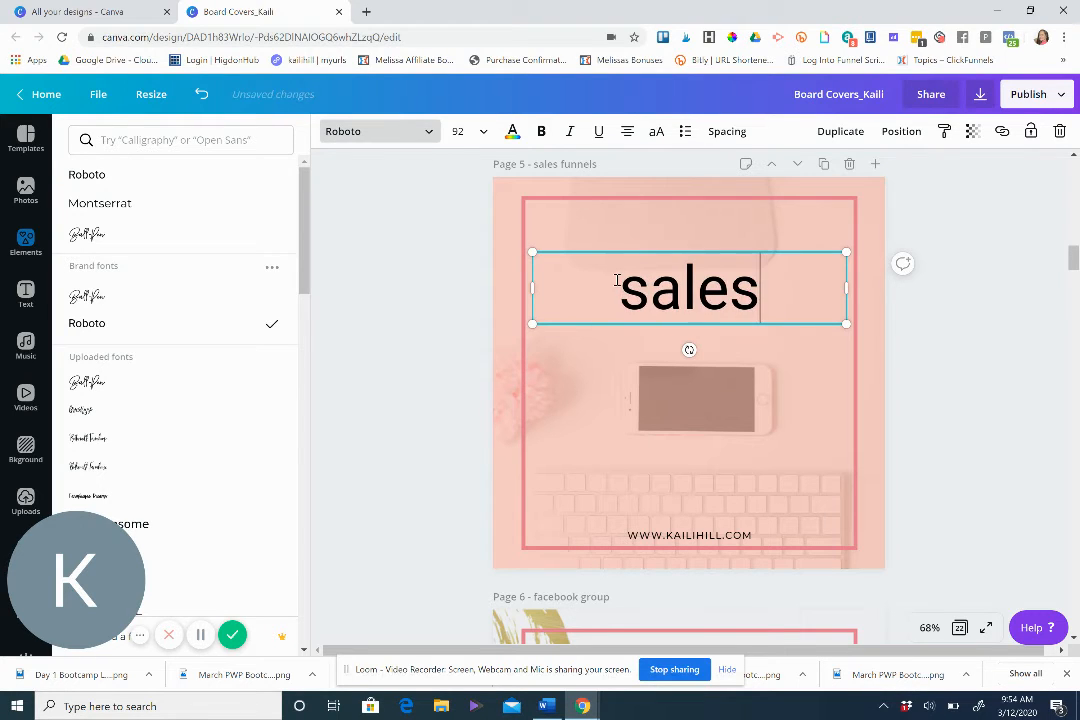
left_click(656, 133)
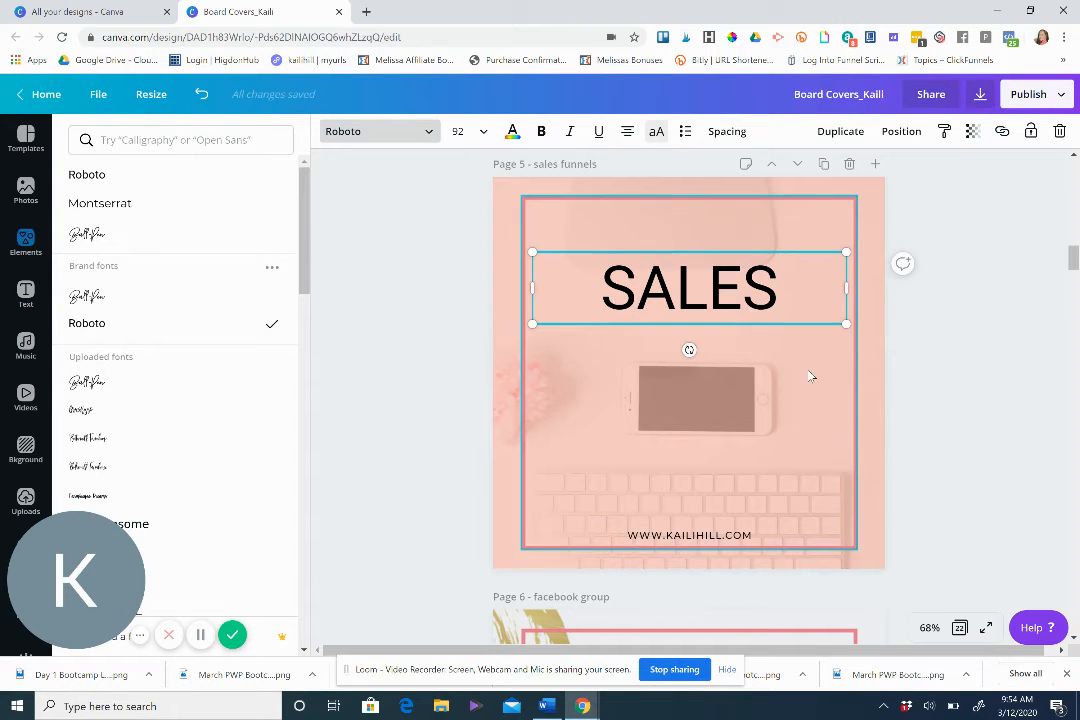
left_click(657, 139)
left_click(657, 136)
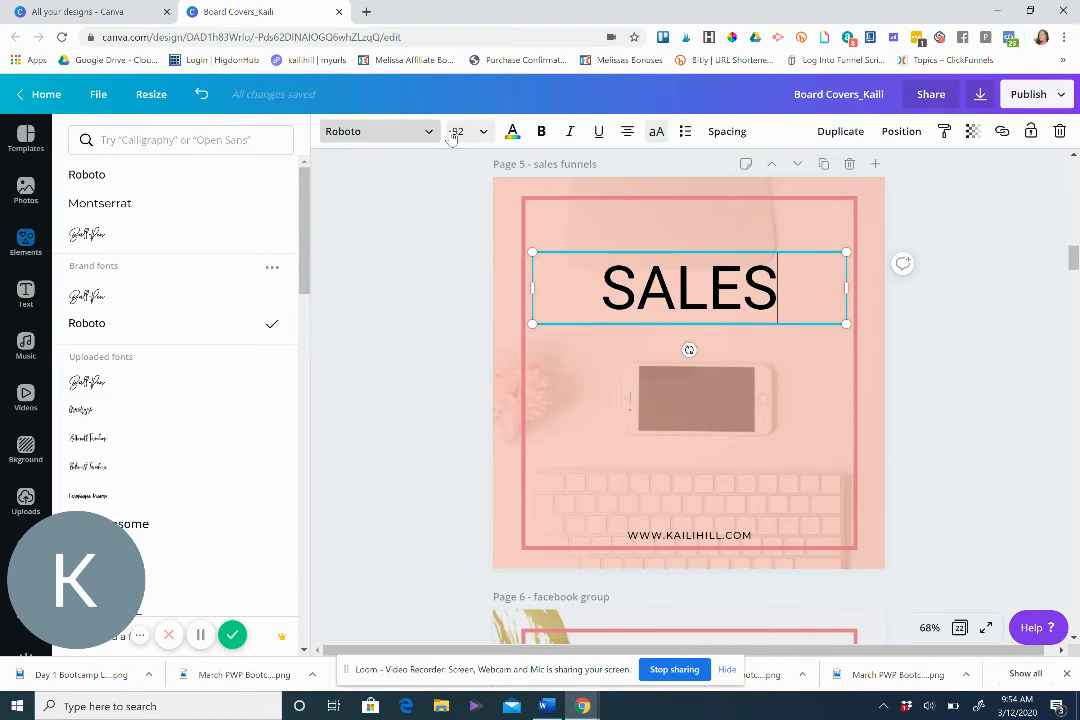
left_click(805, 366)
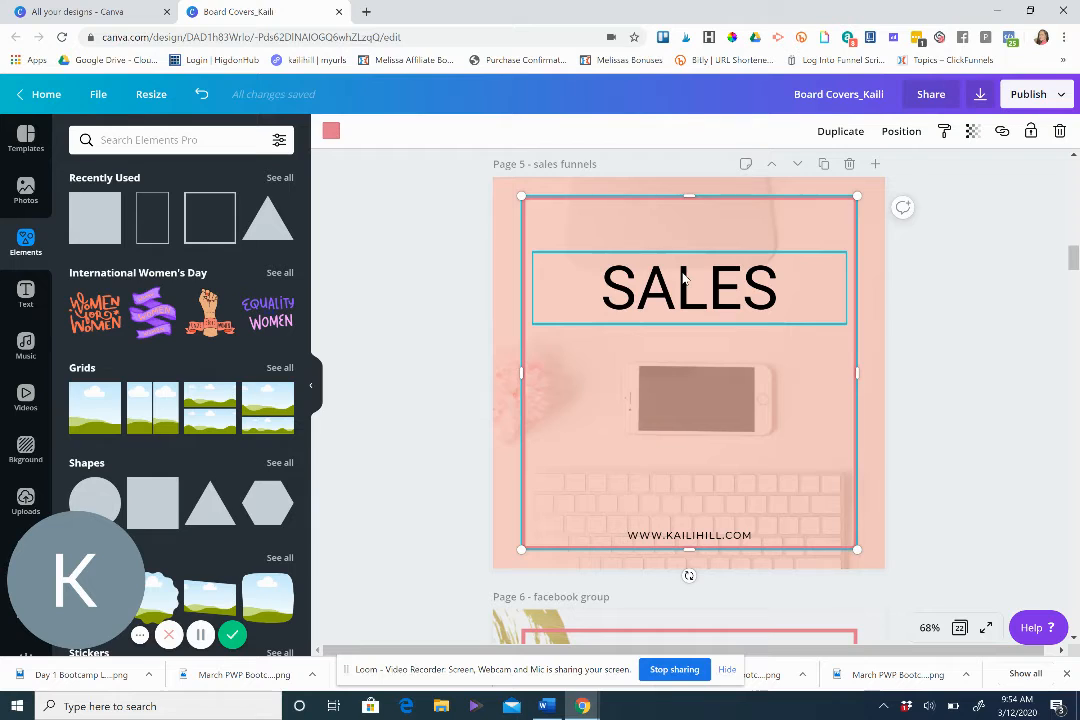
Duplicate the SALES title and move the copy directly below the original.
left_click(685, 280)
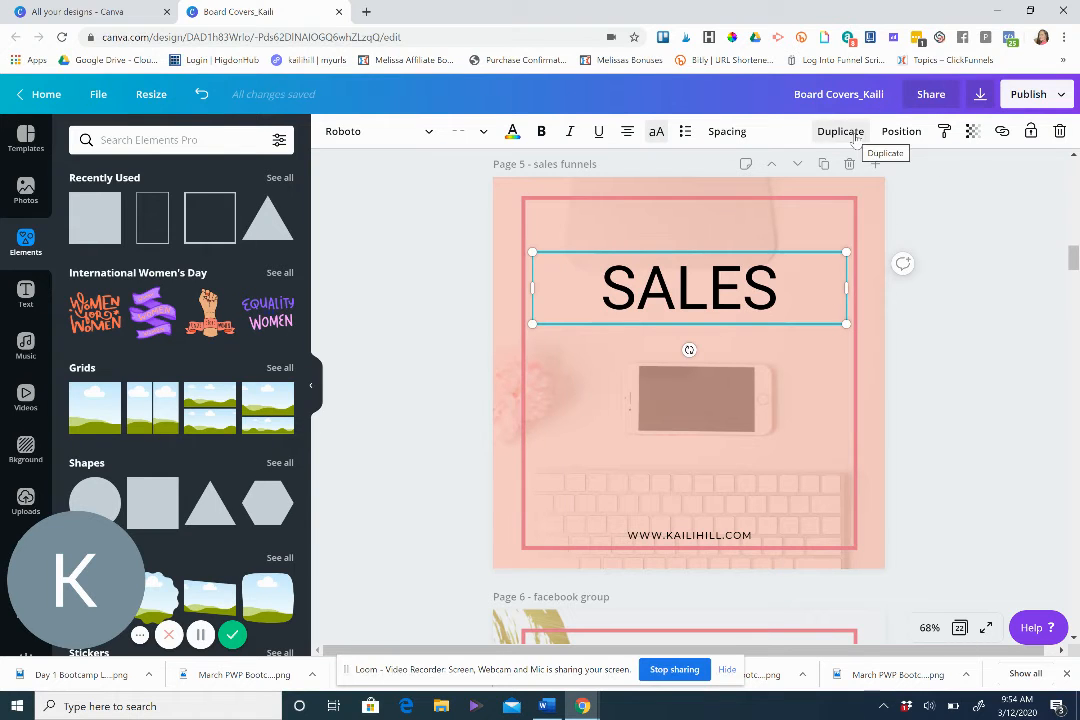
left_click(850, 135)
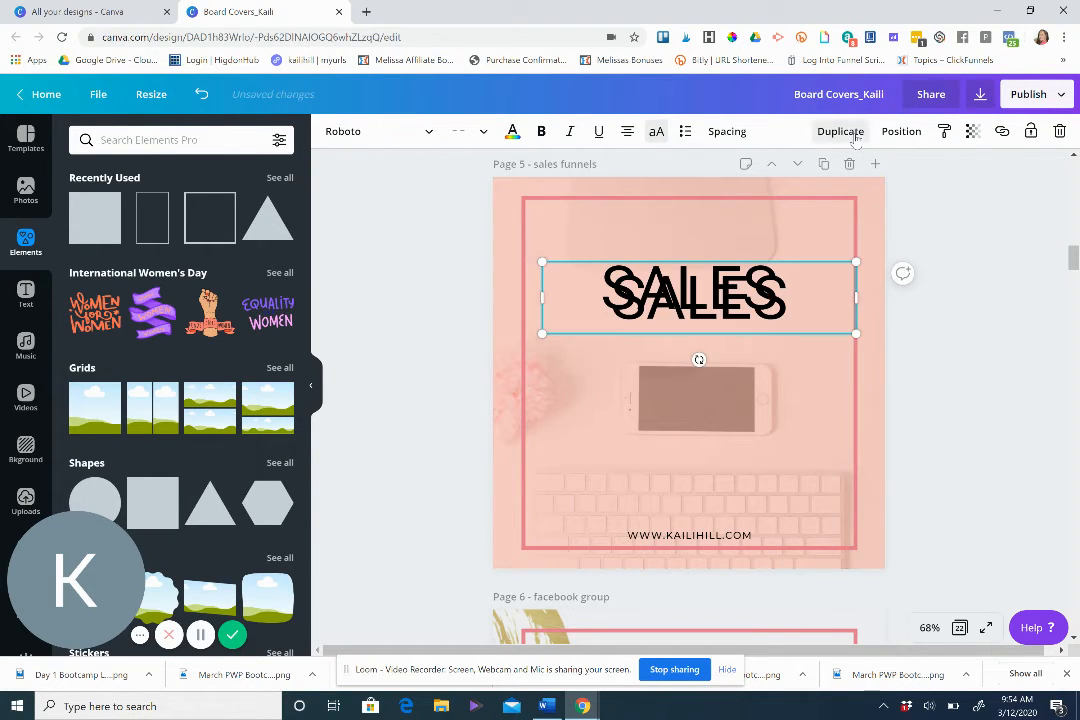
left_click_drag(745, 309, 614, 350)
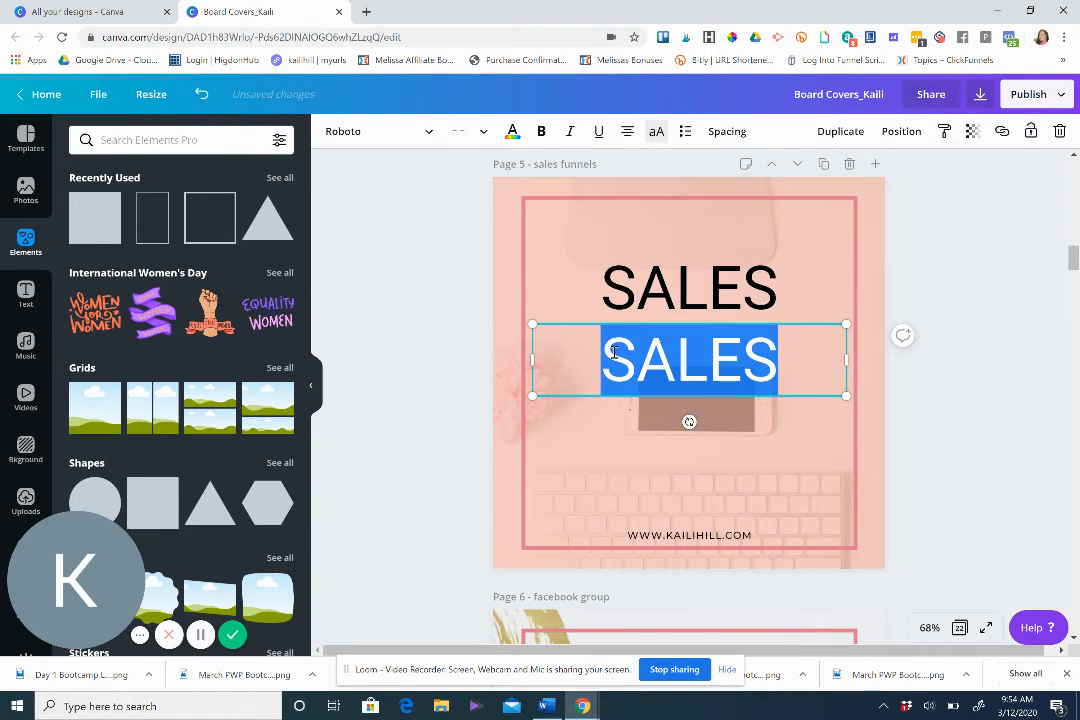
Replace the copied title's text with Funnels.
type("FUN")
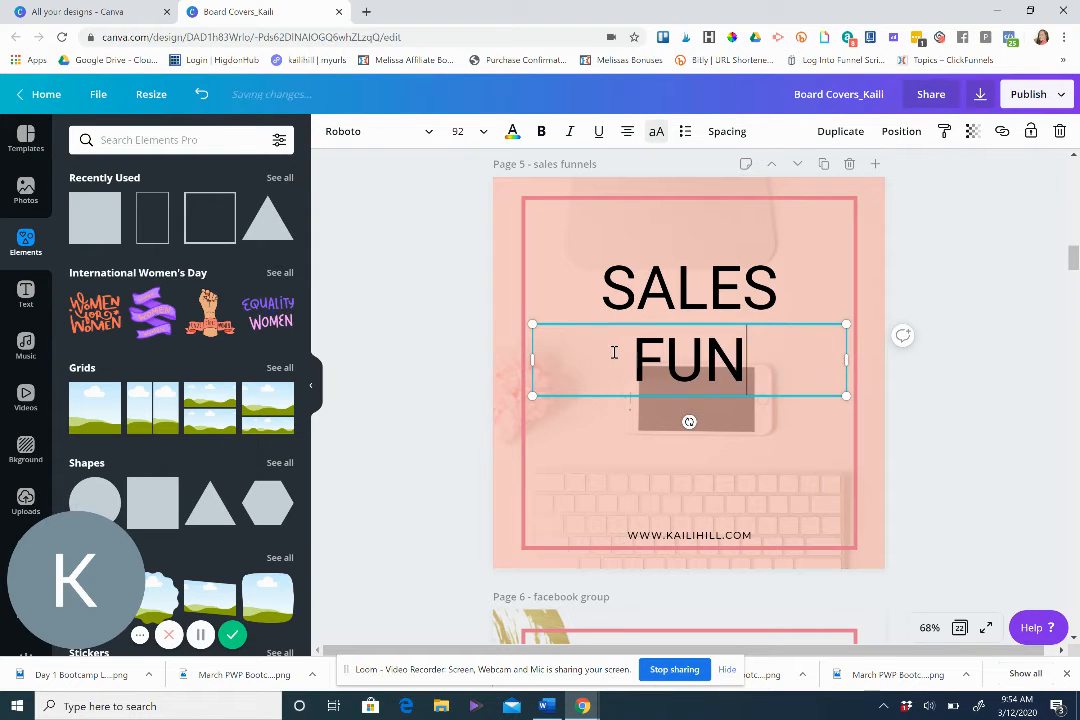
key("BackSpace")
key("BackSpace")
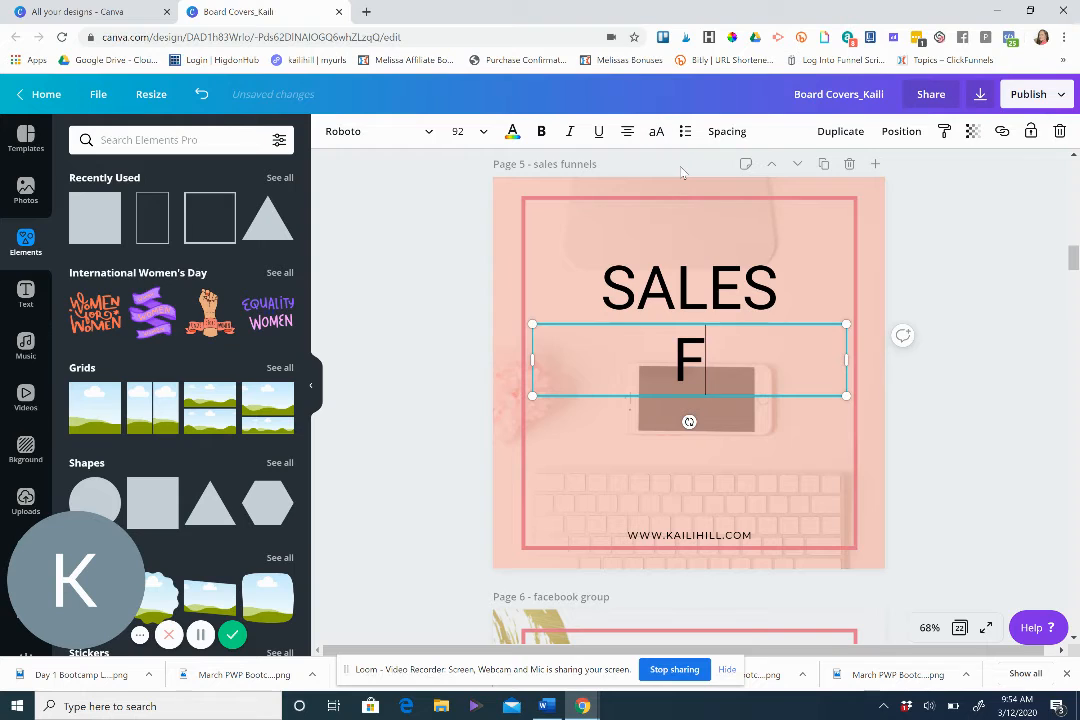
type("unnels")
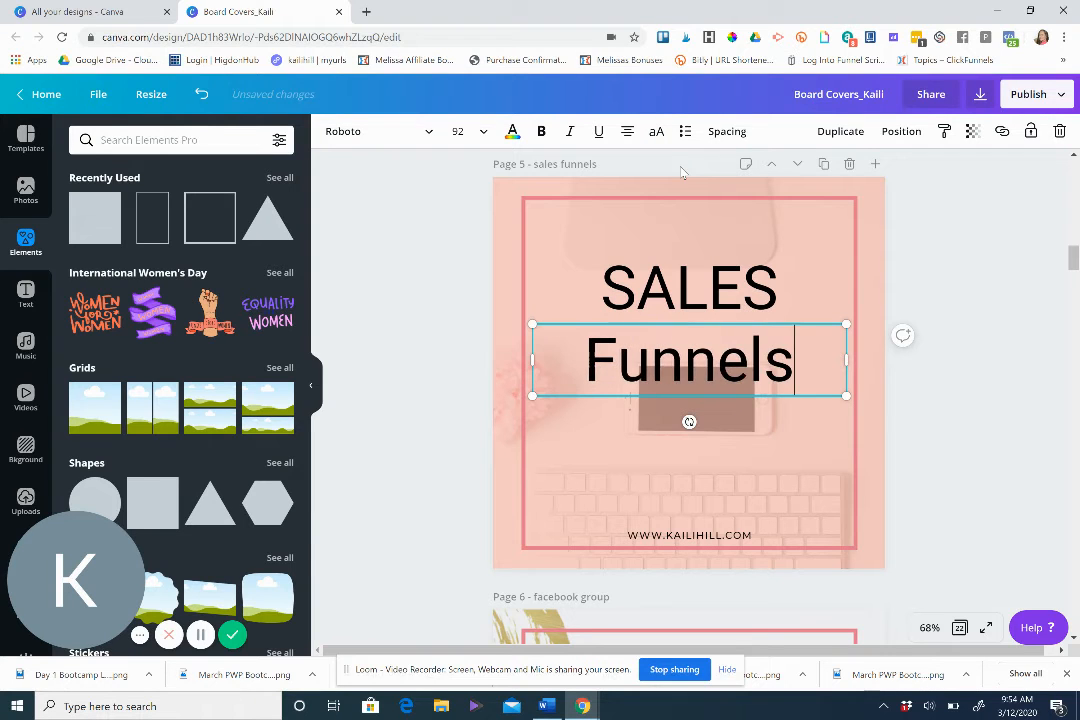
Change the Funnels text to the Ball-Pen font at size 122.
left_click(428, 132)
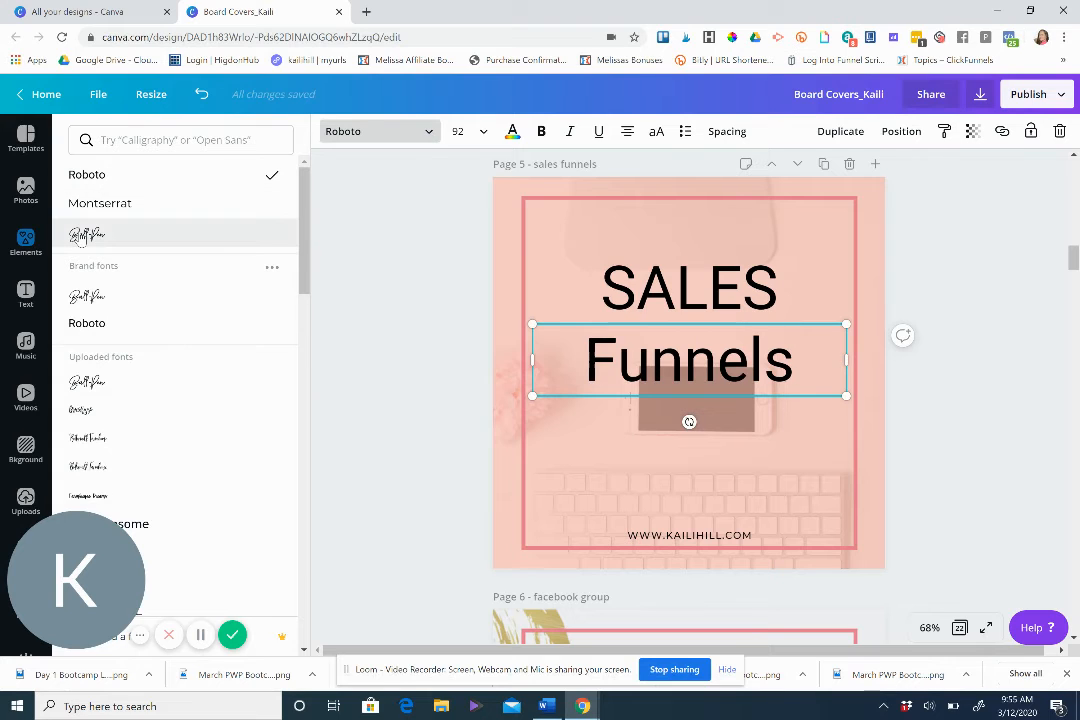
left_click(82, 236)
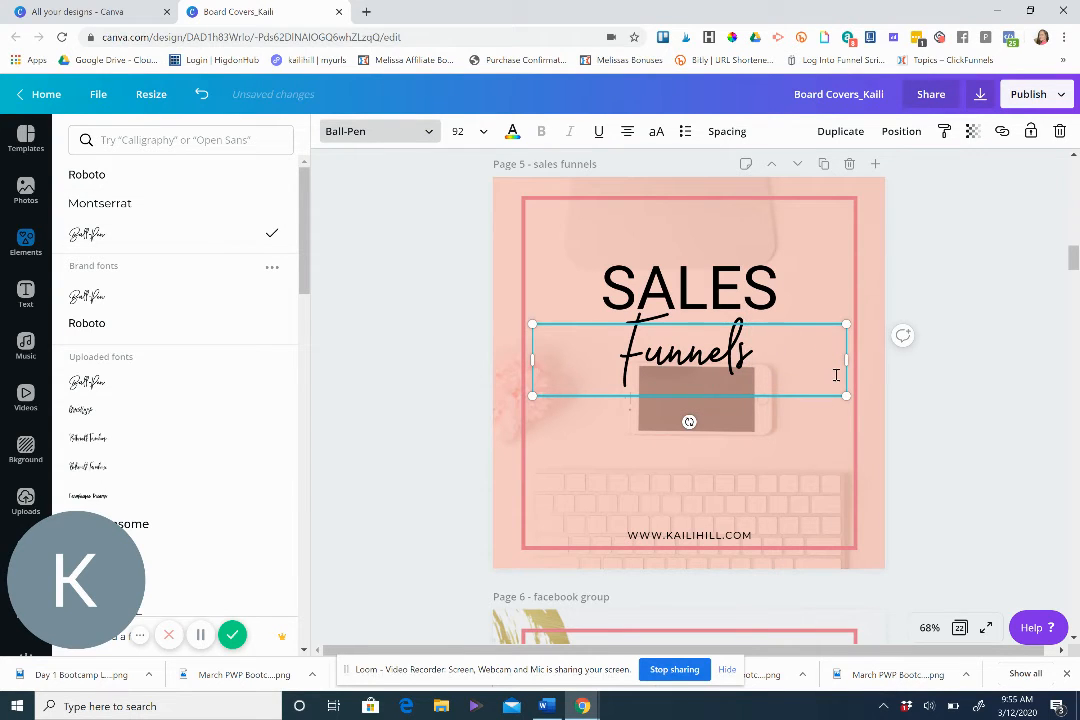
left_click(466, 132)
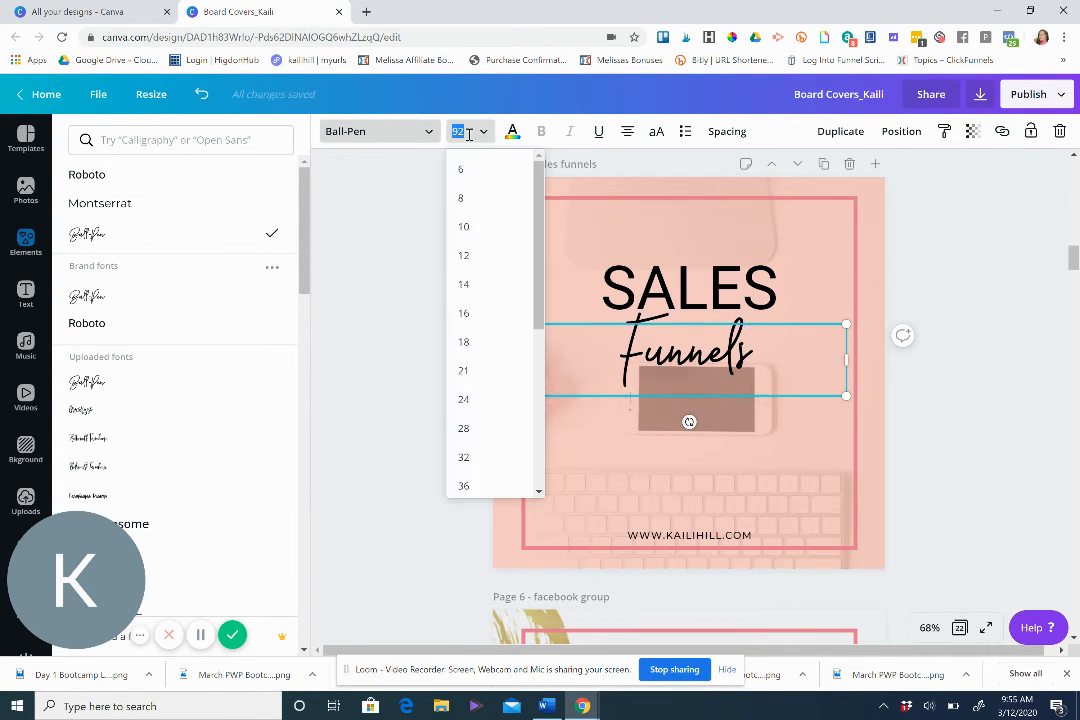
type("122")
key("Return")
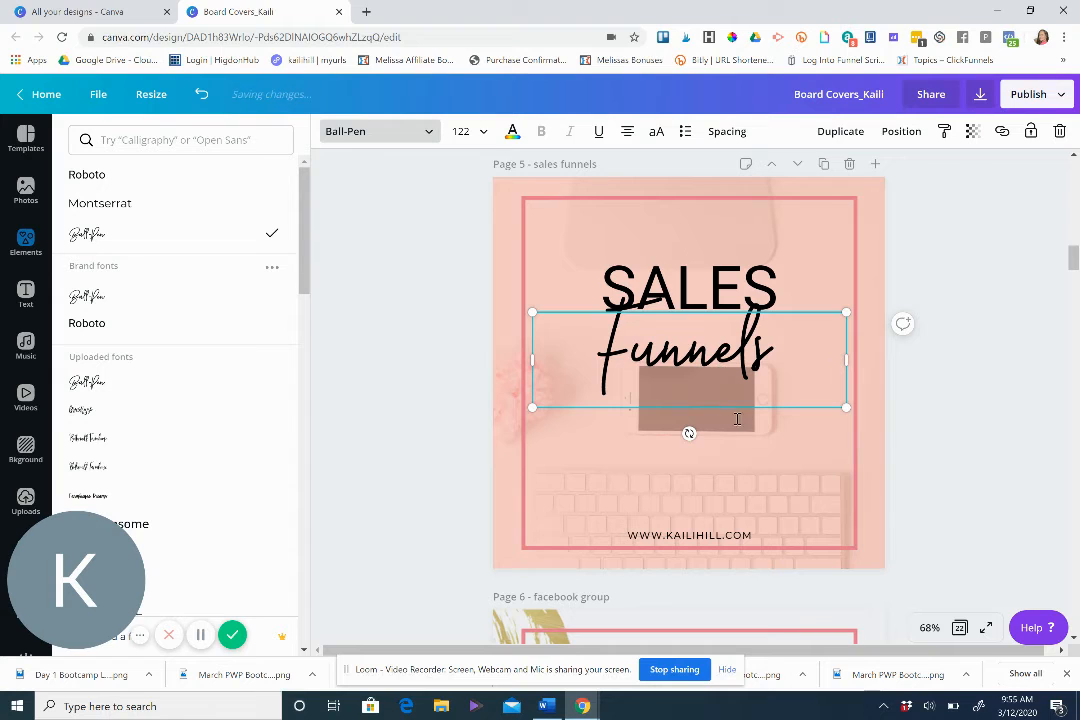
Move the Funnels text lower and center it horizontally on the page.
left_click_drag(740, 410, 735, 443)
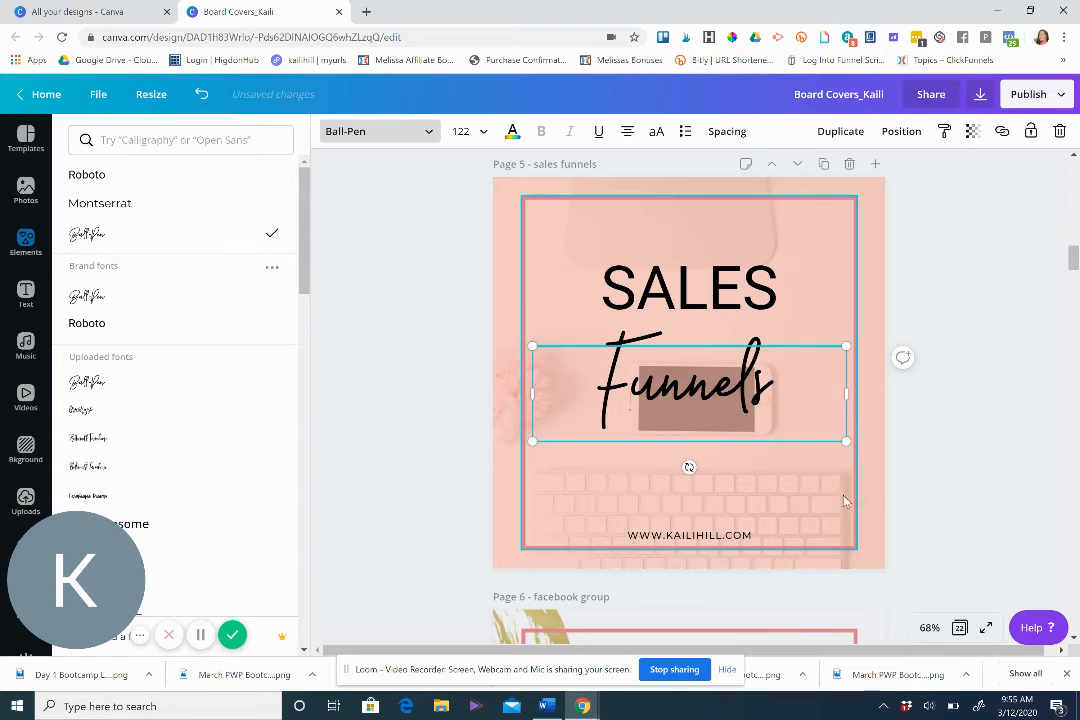
left_click(905, 132)
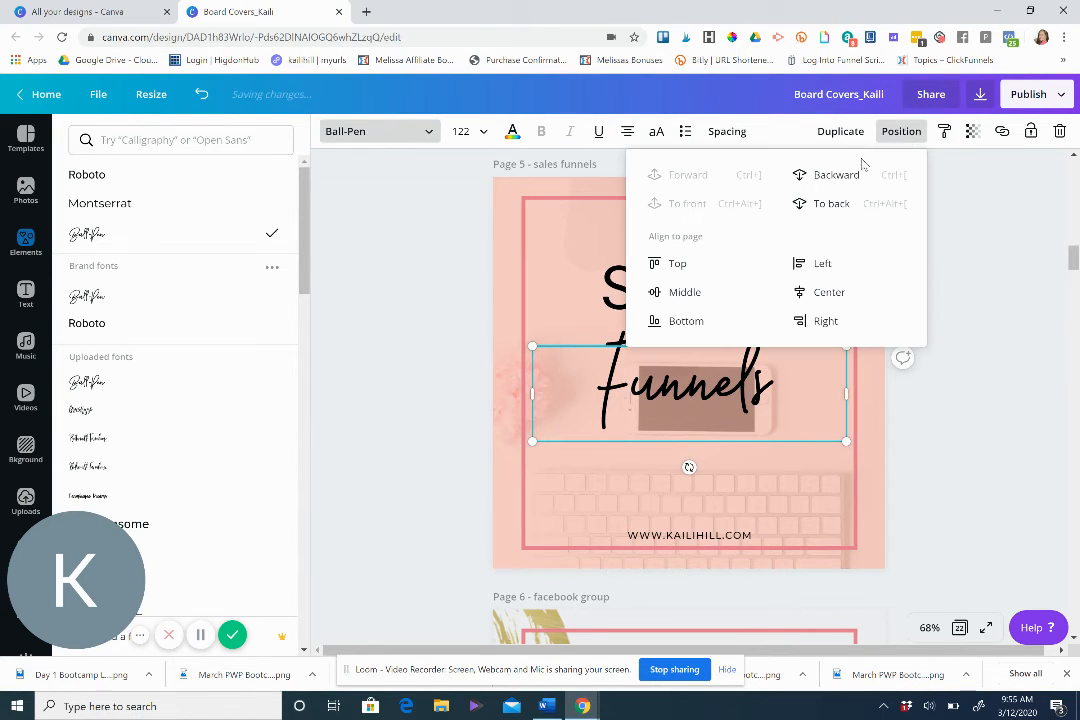
left_click(831, 300)
left_click(683, 293)
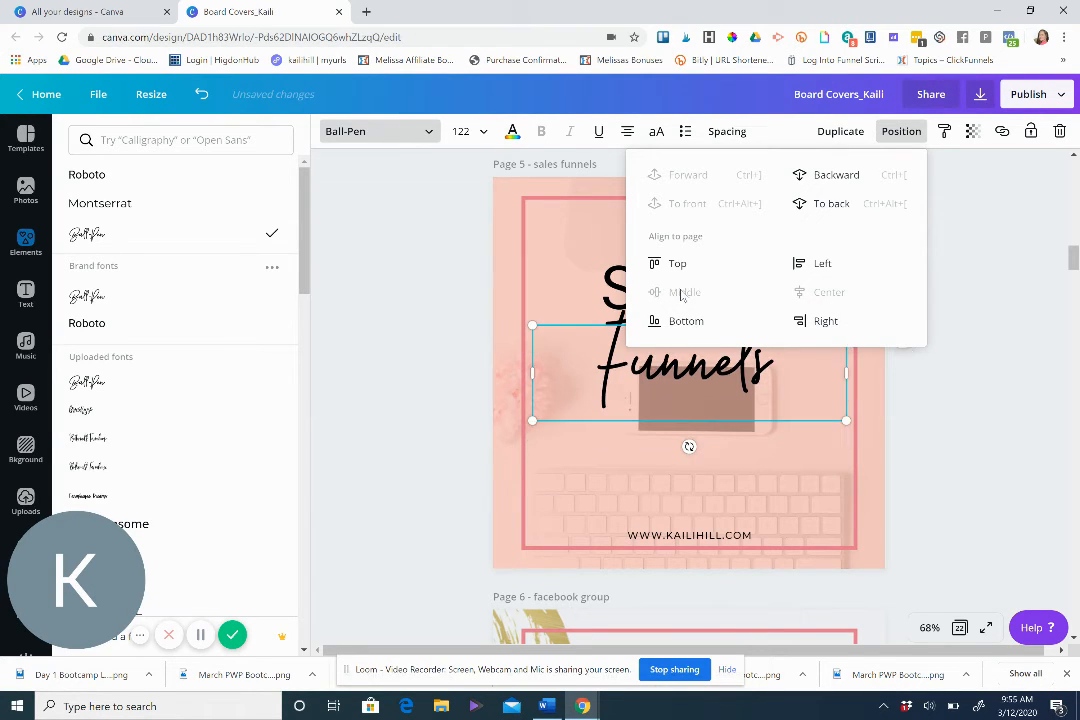
left_click(767, 466)
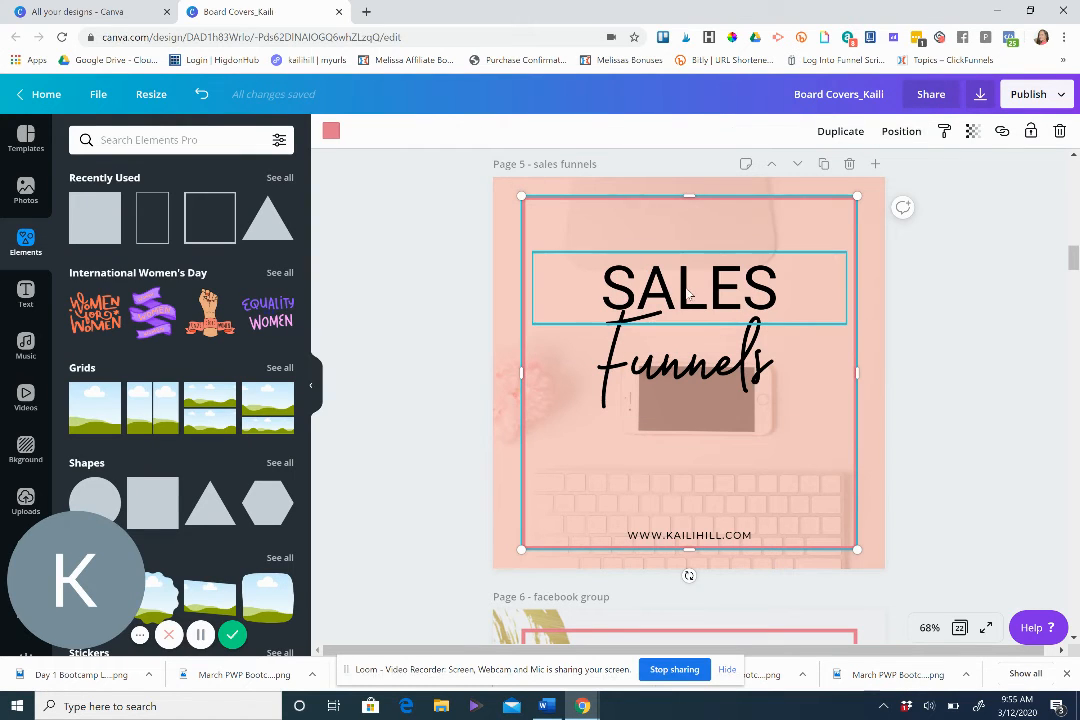
left_click(720, 380)
left_click_drag(720, 380, 720, 384)
Nudge the SALES title slightly down toward the Funnels text.
left_click(700, 300)
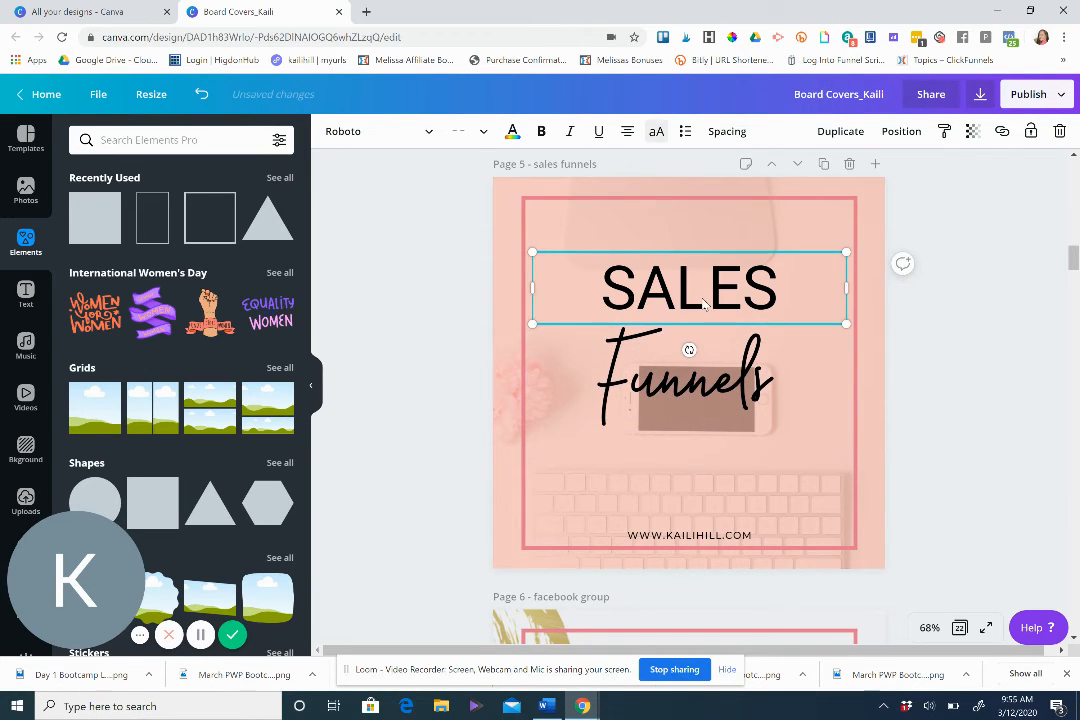
left_click_drag(701, 303, 701, 313)
left_click(913, 370)
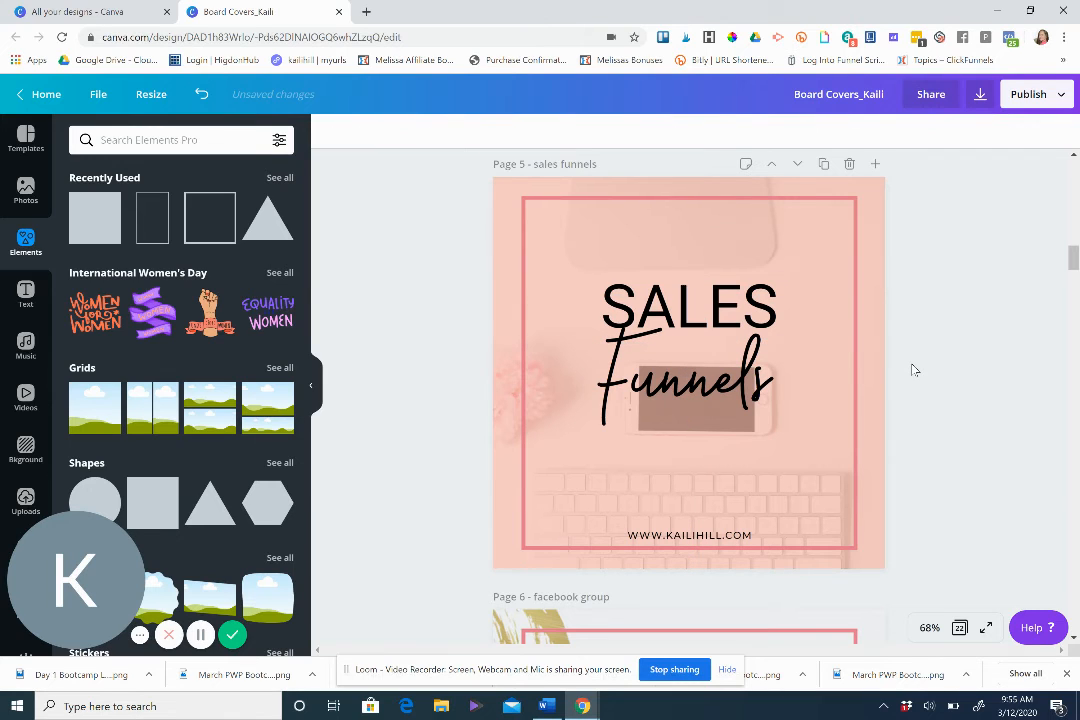
Browse the shapes library and compare the cover with the Make Money and Inspirational Quotes pages.
left_click(855, 239)
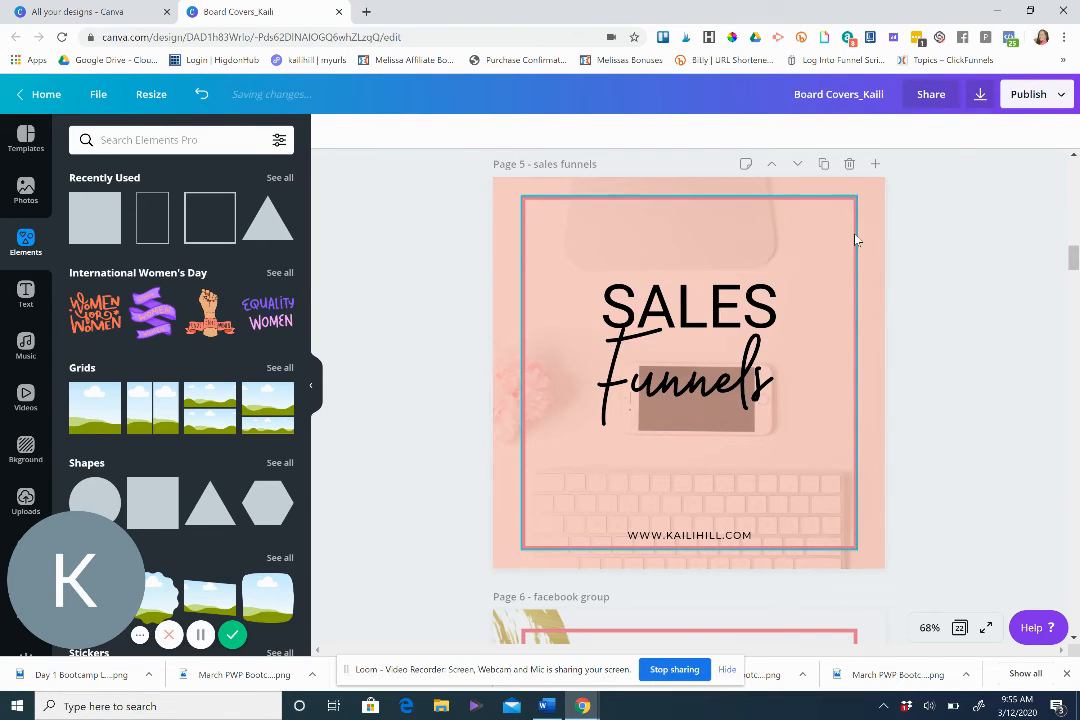
left_click(948, 372)
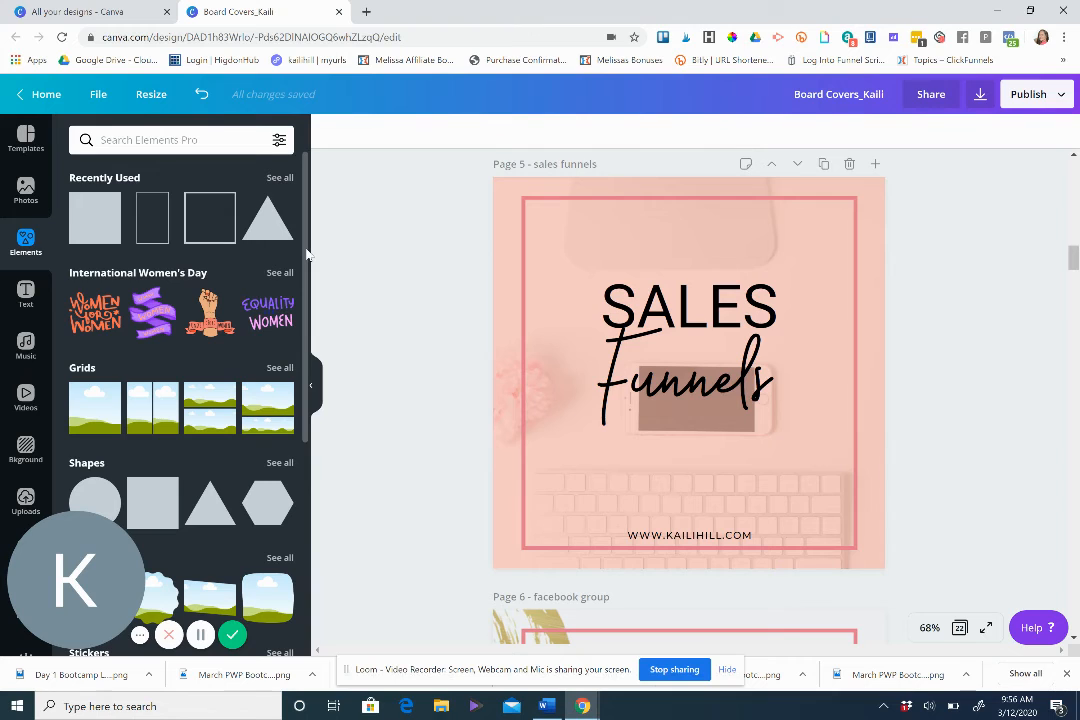
scroll(200, 290, "down", 3)
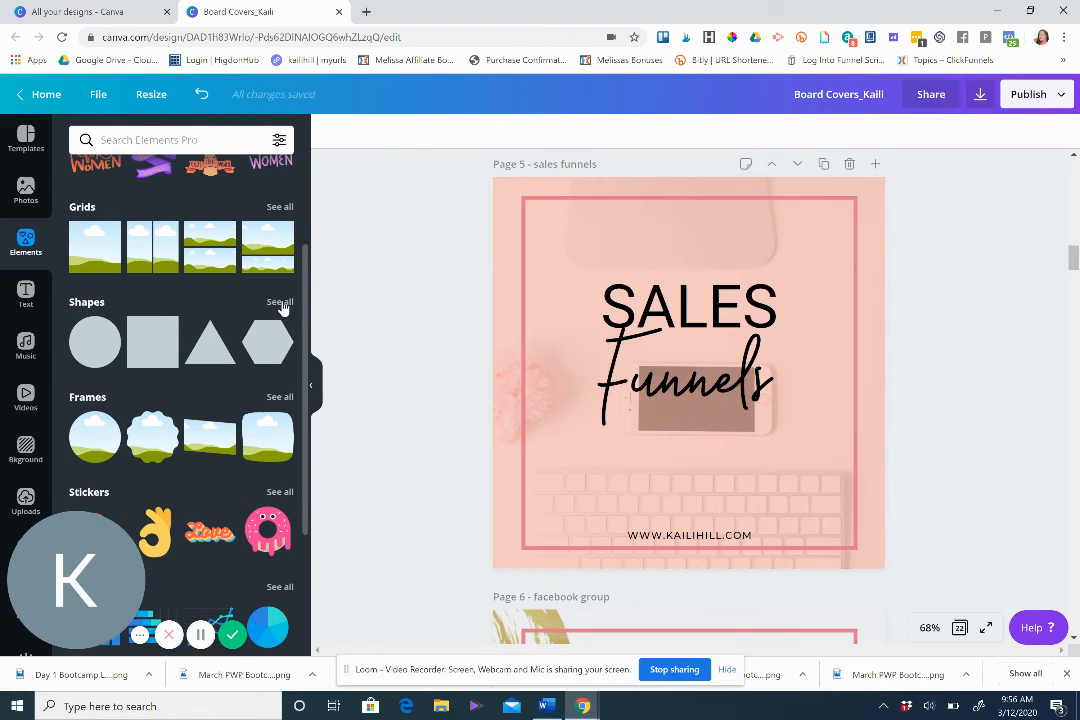
left_click(280, 302)
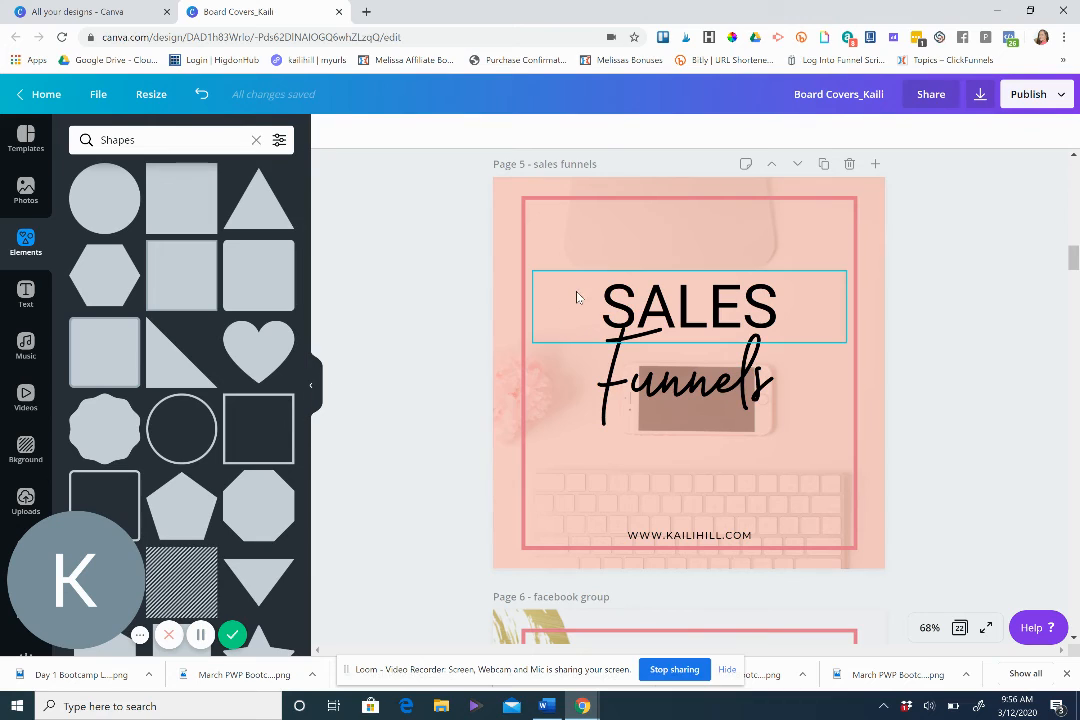
left_click(528, 246)
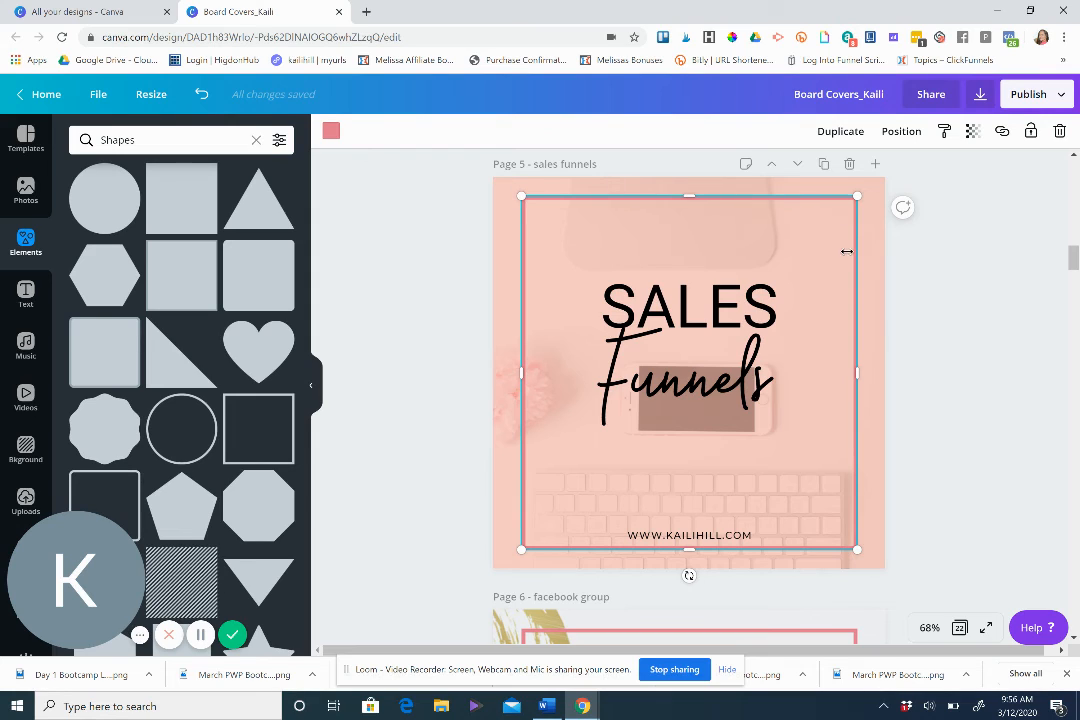
left_click(875, 446)
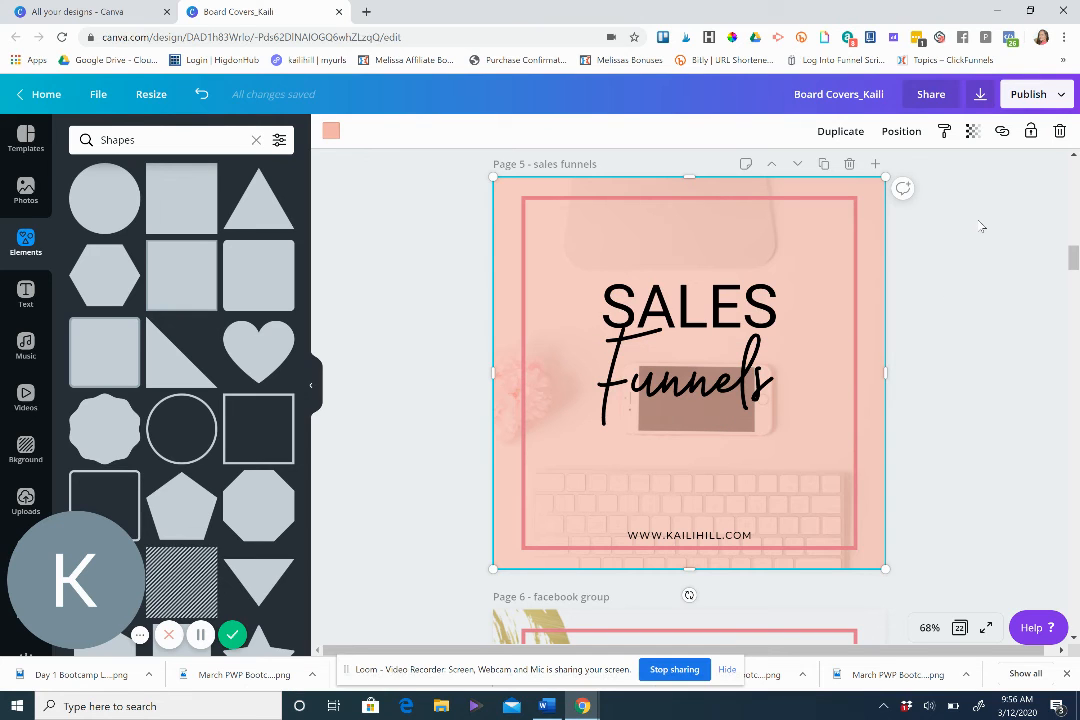
left_click_drag(1072, 262, 1073, 248)
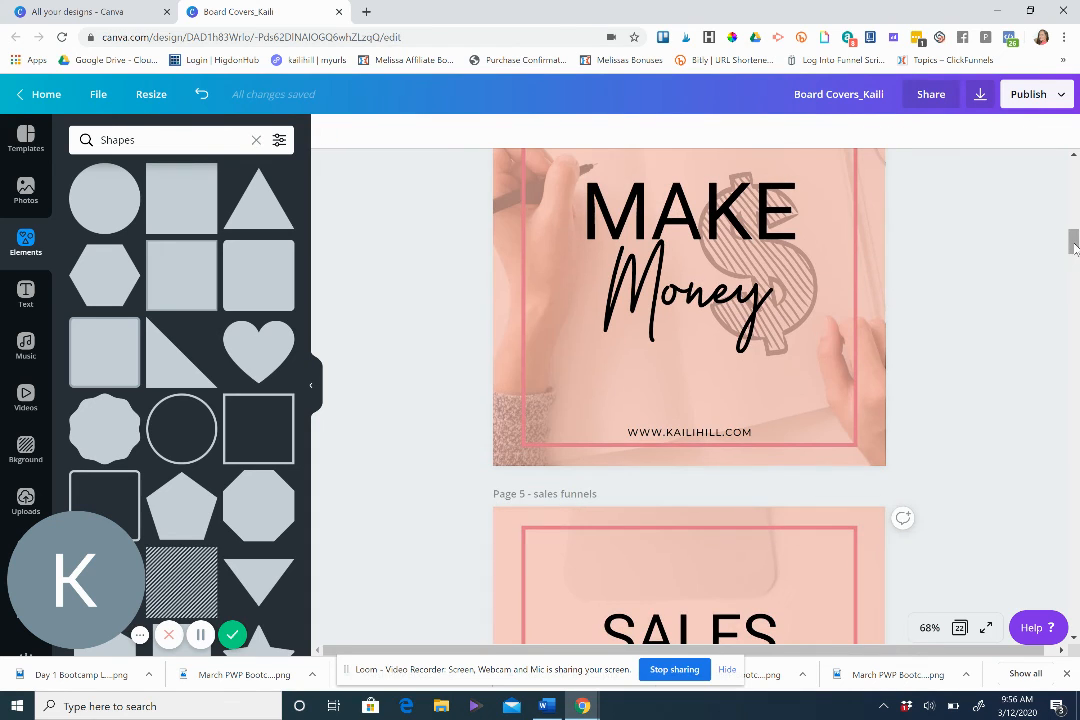
left_click(703, 220)
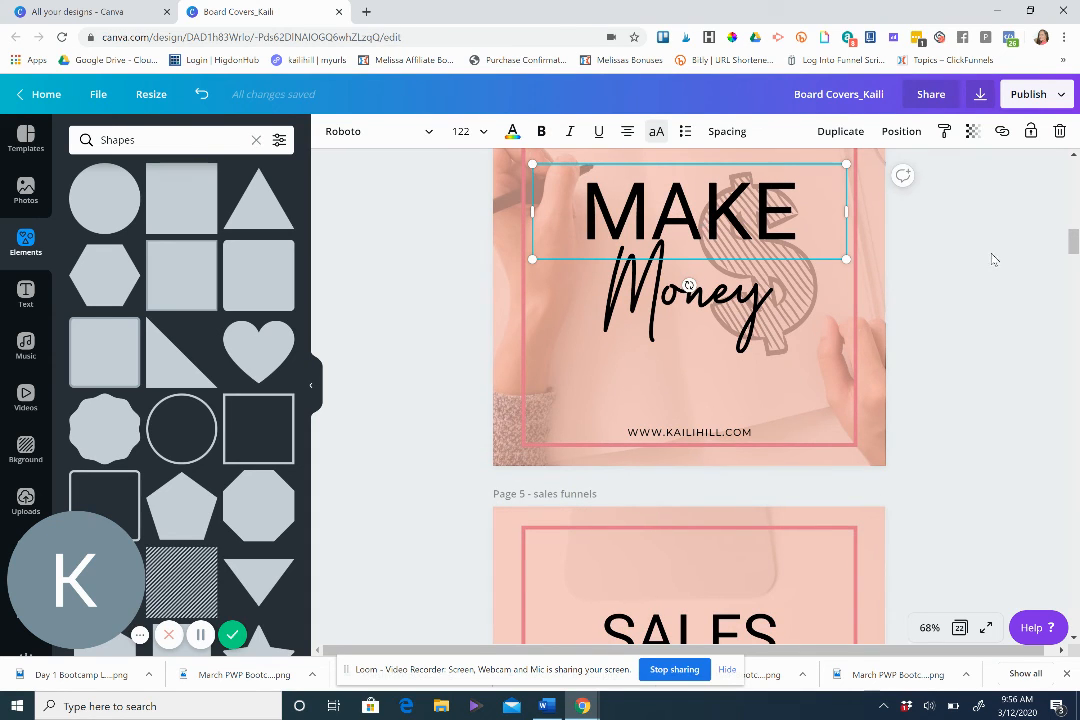
left_click_drag(1076, 230, 1070, 202)
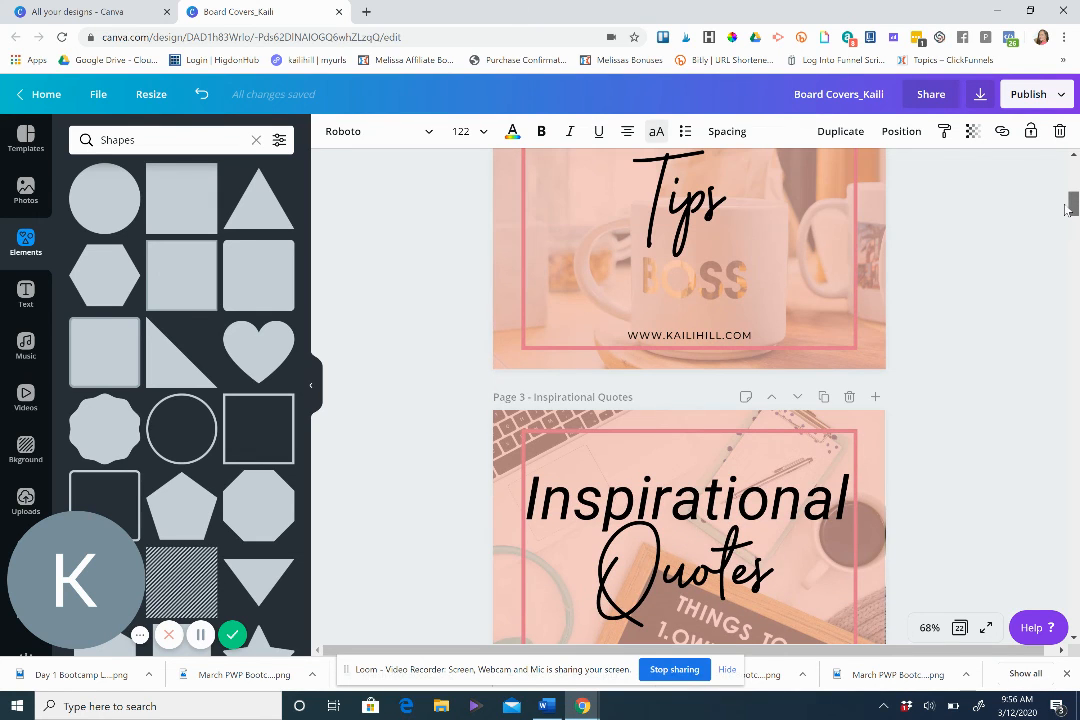
left_click(810, 515)
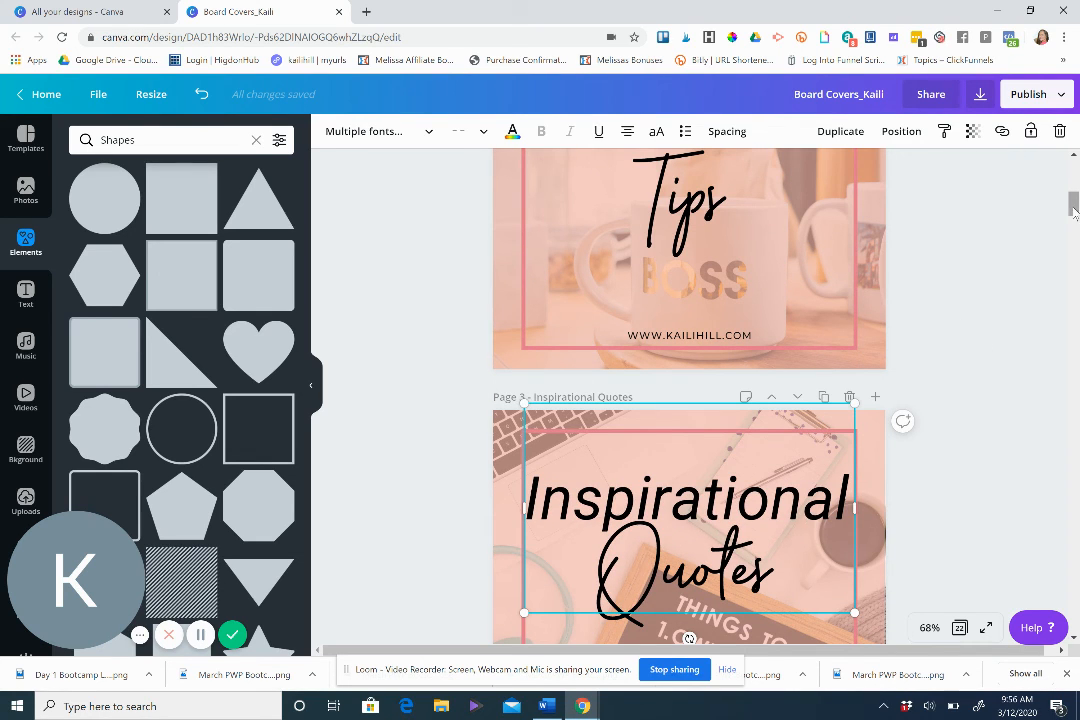
left_click_drag(1074, 215, 1075, 256)
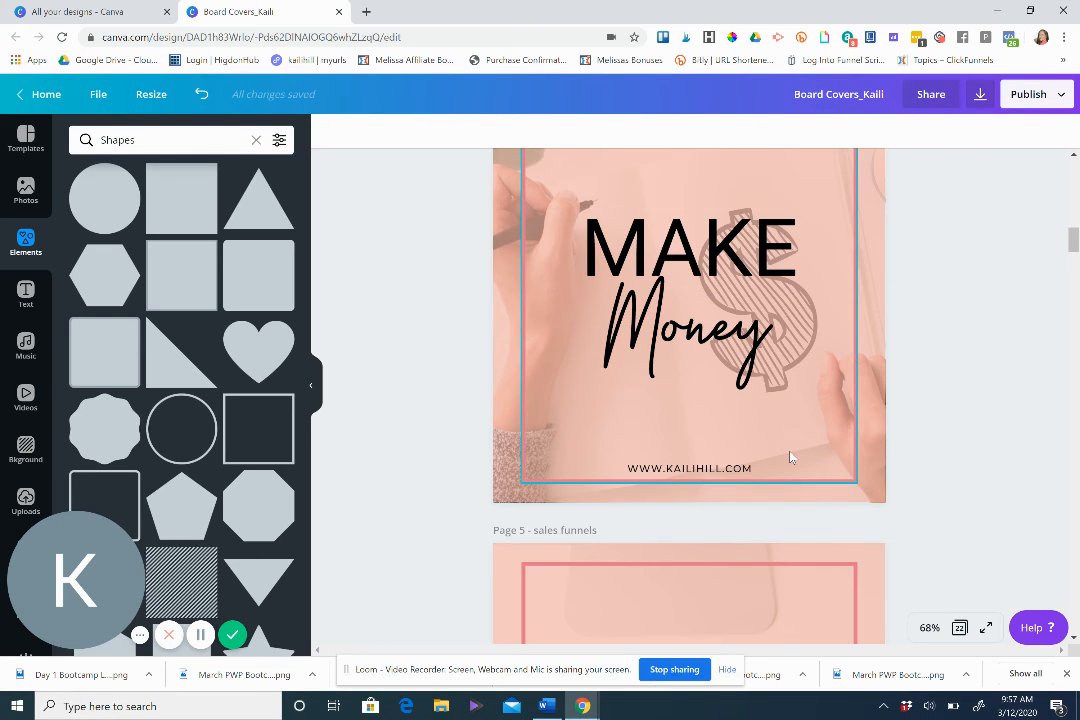
Set up a PNG download limited to Page 5 - sales funnels.
left_click(981, 94)
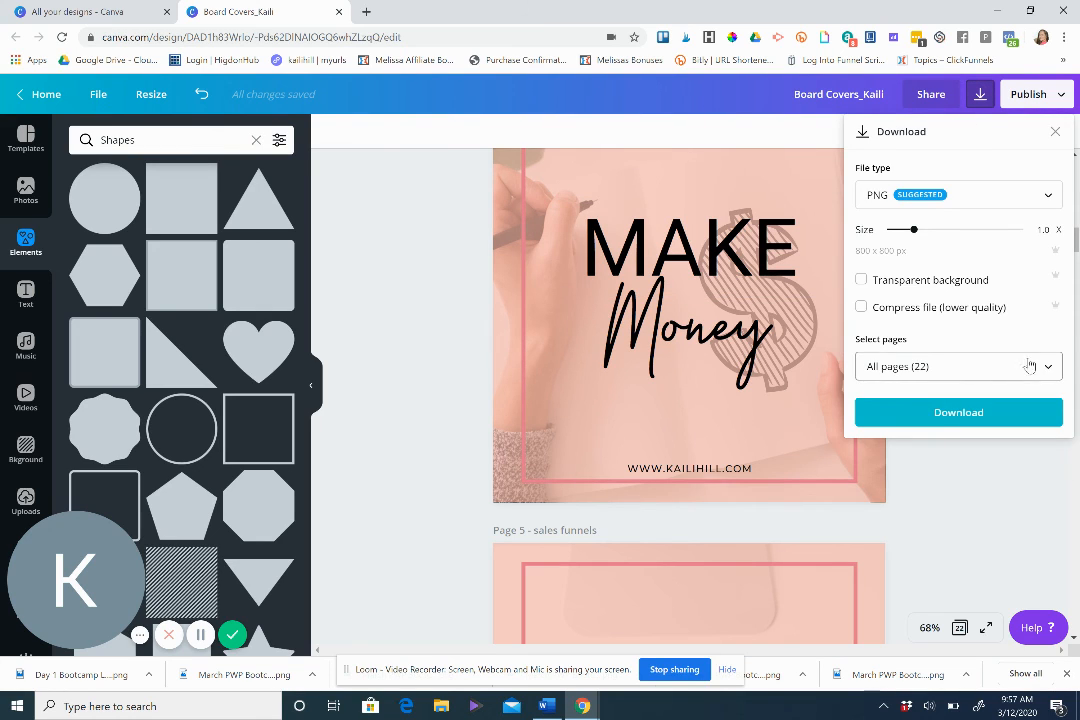
left_click(1049, 368)
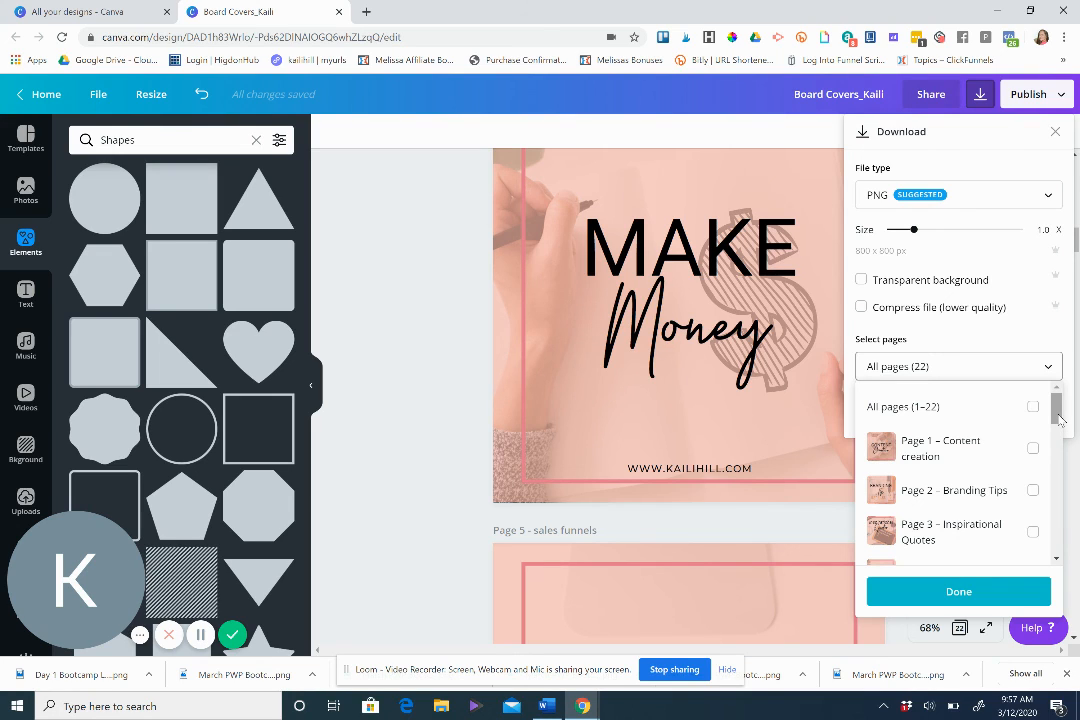
scroll(1062, 432, "down", 1)
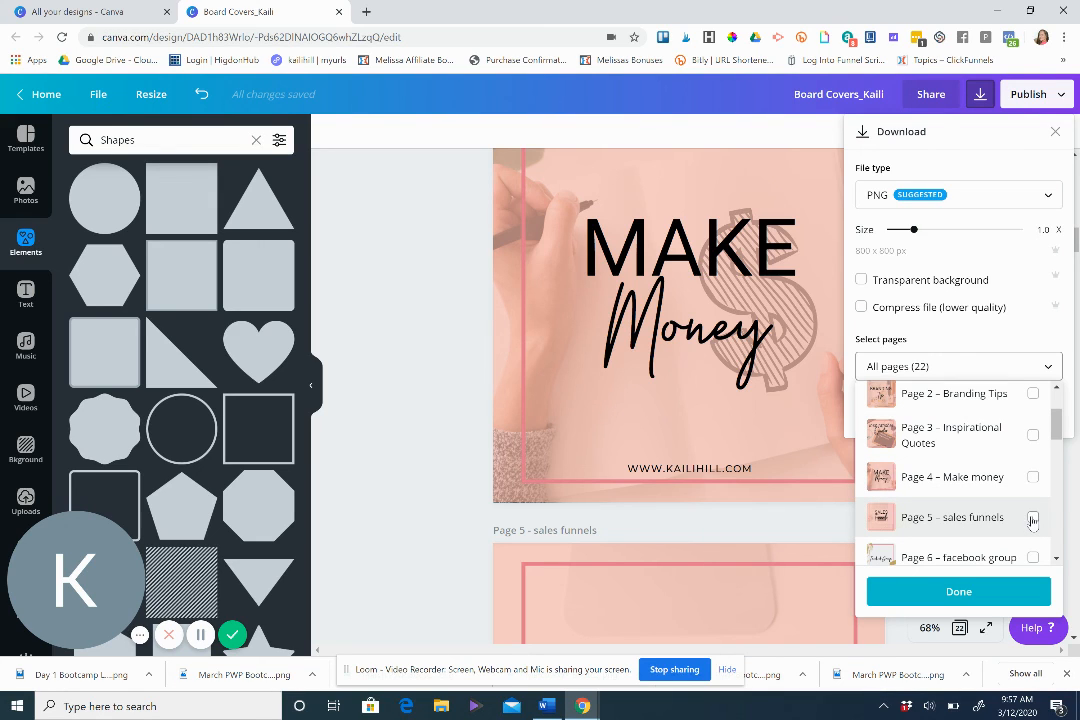
left_click(1032, 518)
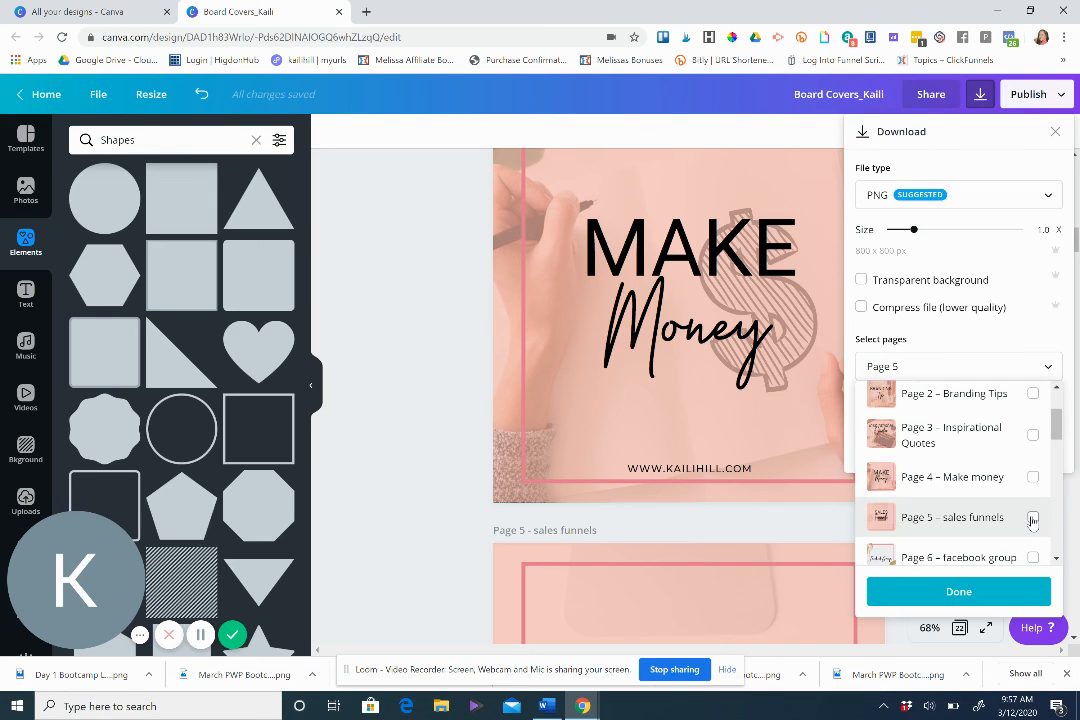
left_click(966, 594)
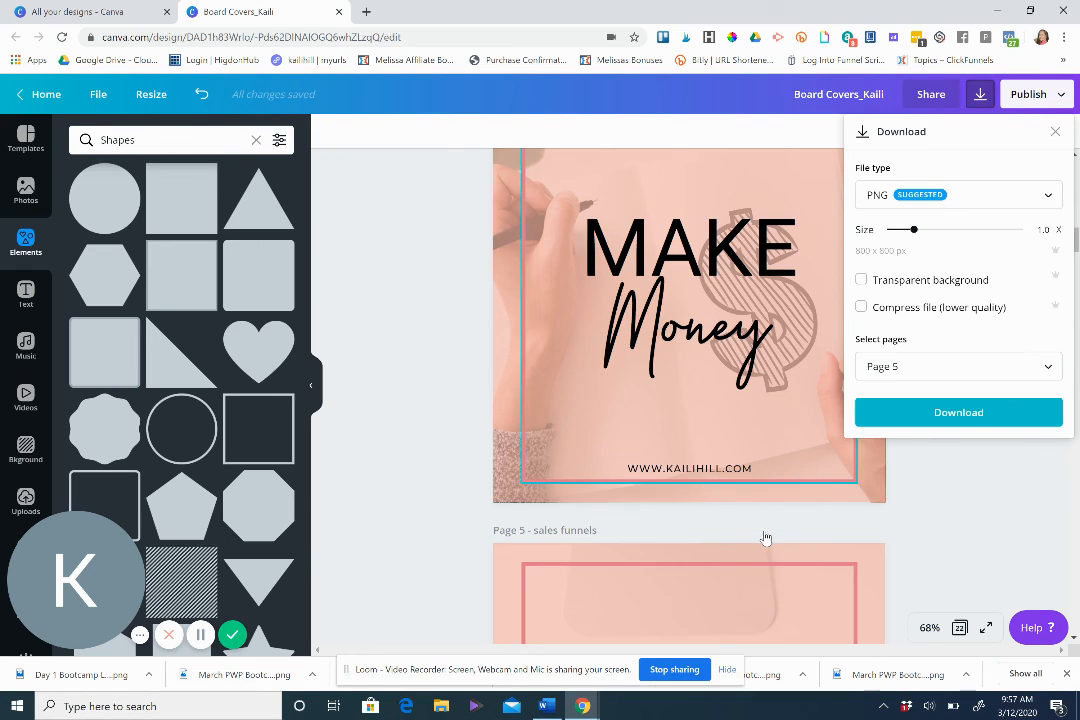
left_click(940, 511)
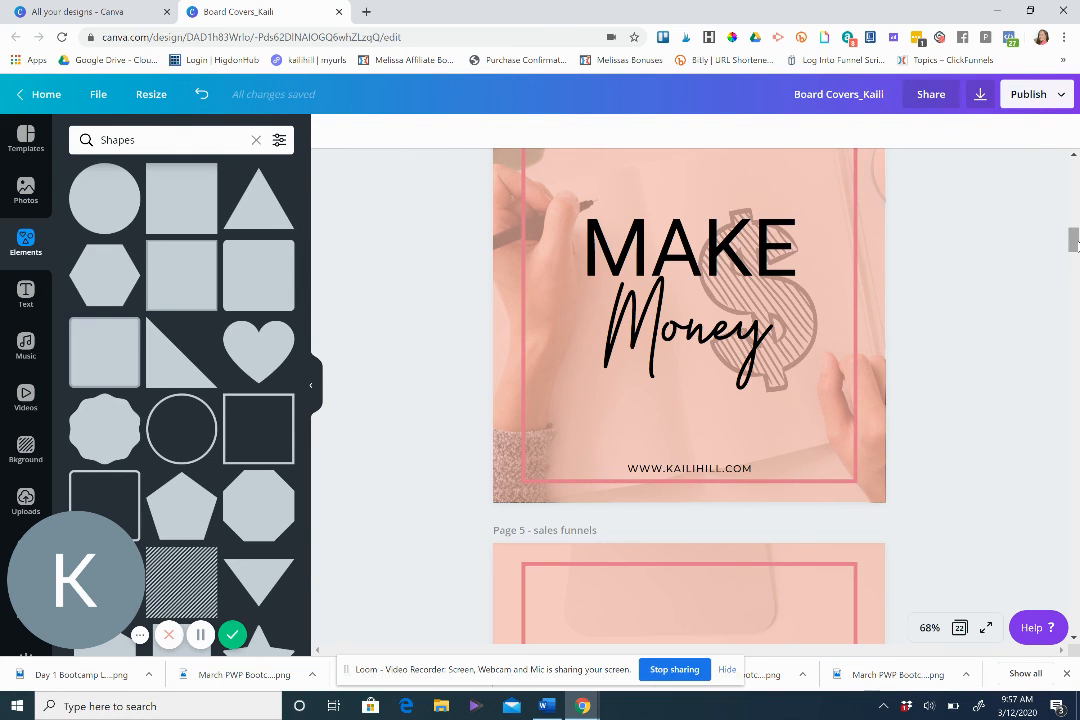
left_click_drag(1074, 243, 1074, 218)
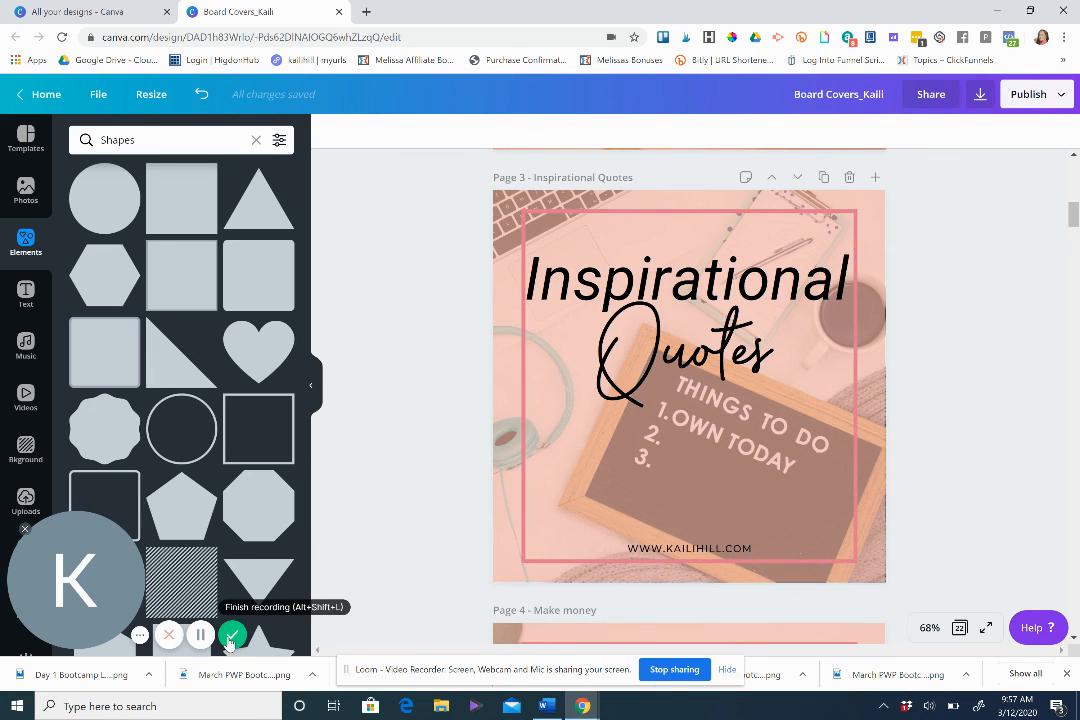